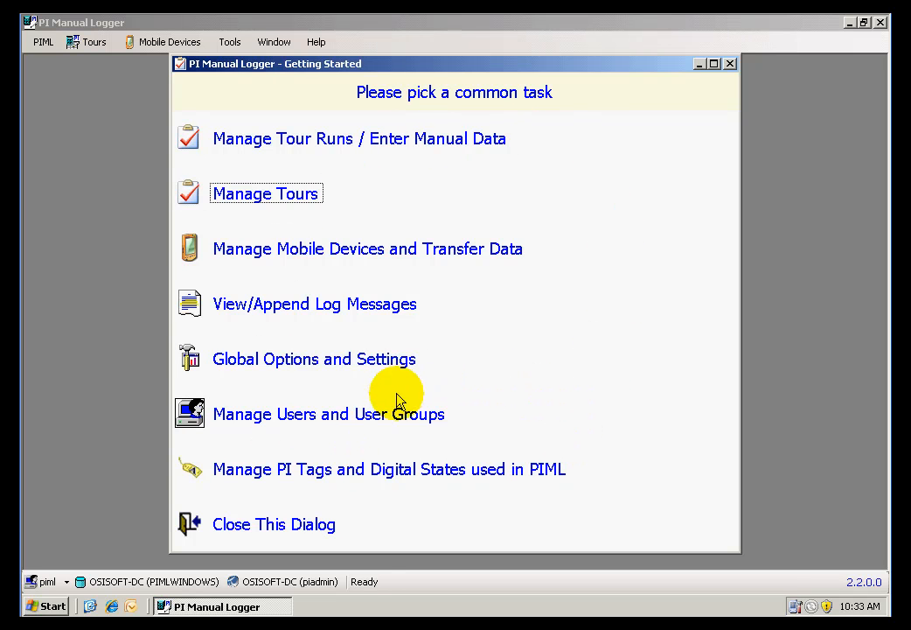
# Step: Open user and group management and create a permission group named Operators with the description "Operators - Admin rights"
pyautogui.click(380, 420)
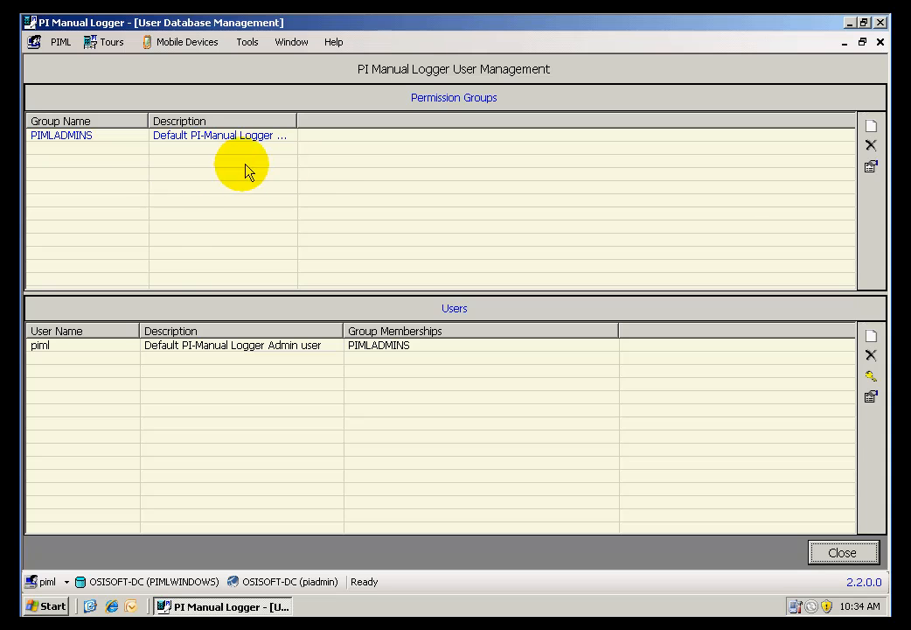
pyautogui.click(871, 129)
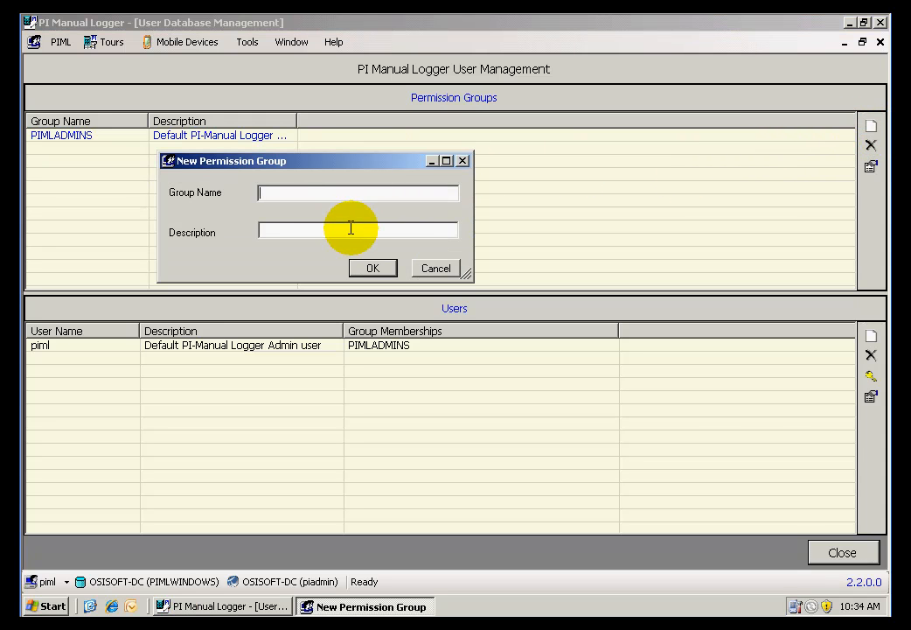
pyautogui.write('Operators')
pyautogui.click(350, 230)
pyautogui.write('Operators - Admin rights')
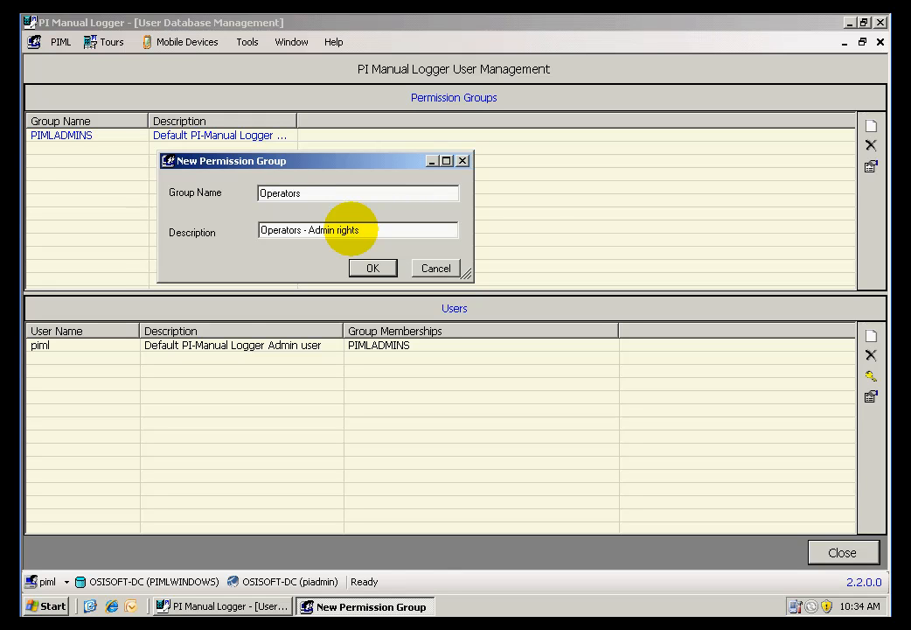
pyautogui.press('Return')
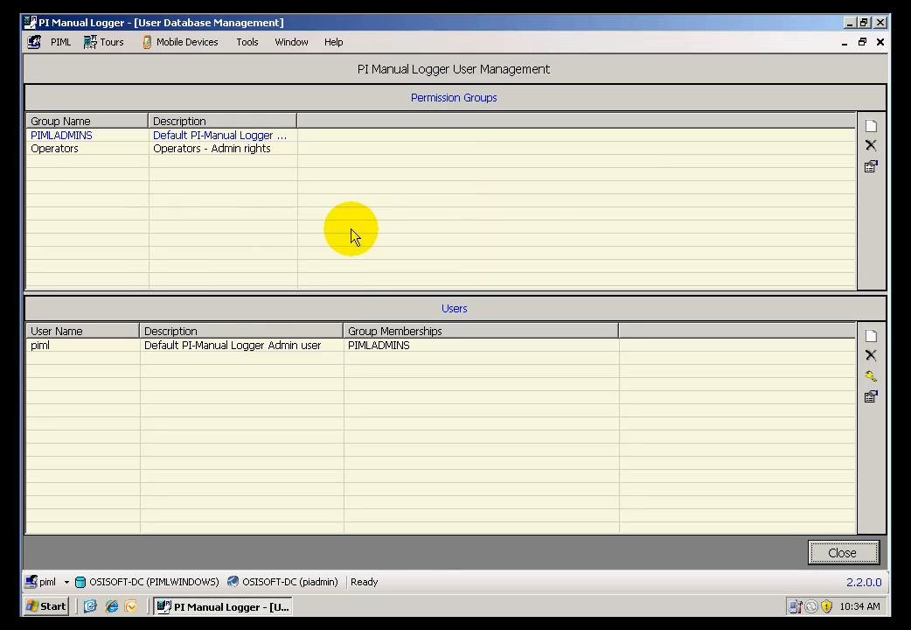
# Step: Create a permission group named Secondary Operators with the description "Aux Ops - Data collection"
pyautogui.click(871, 126)
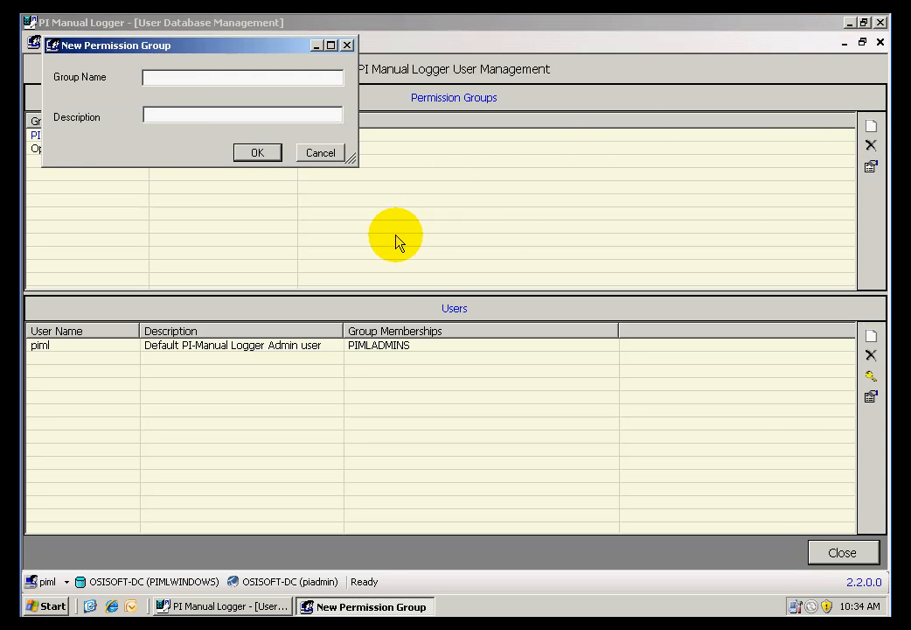
pyautogui.write('Secondary Operators')
pyautogui.press('Tab')
pyautogui.write('Aux Op')
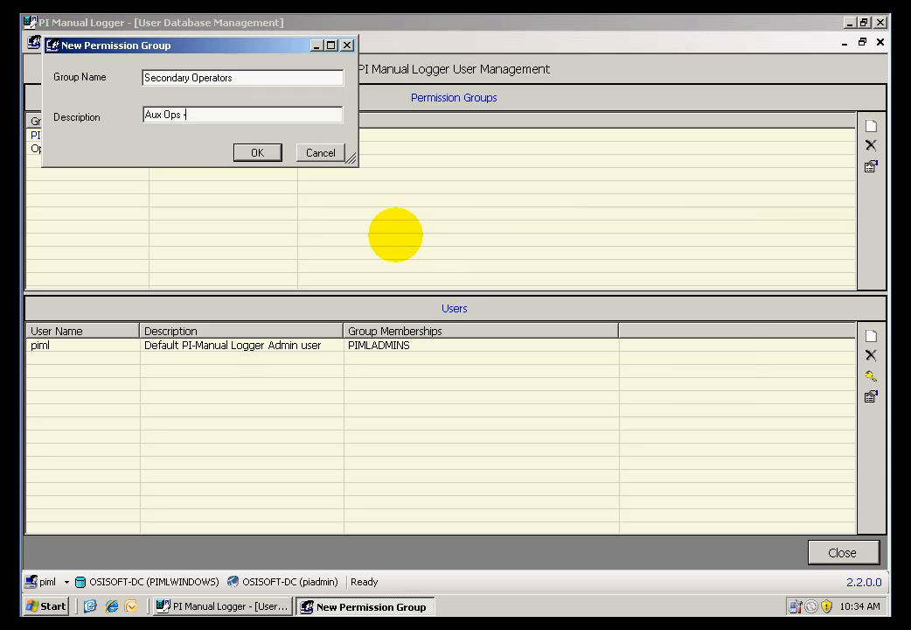
pyautogui.write('s - Data collection')
pyautogui.press('Return')
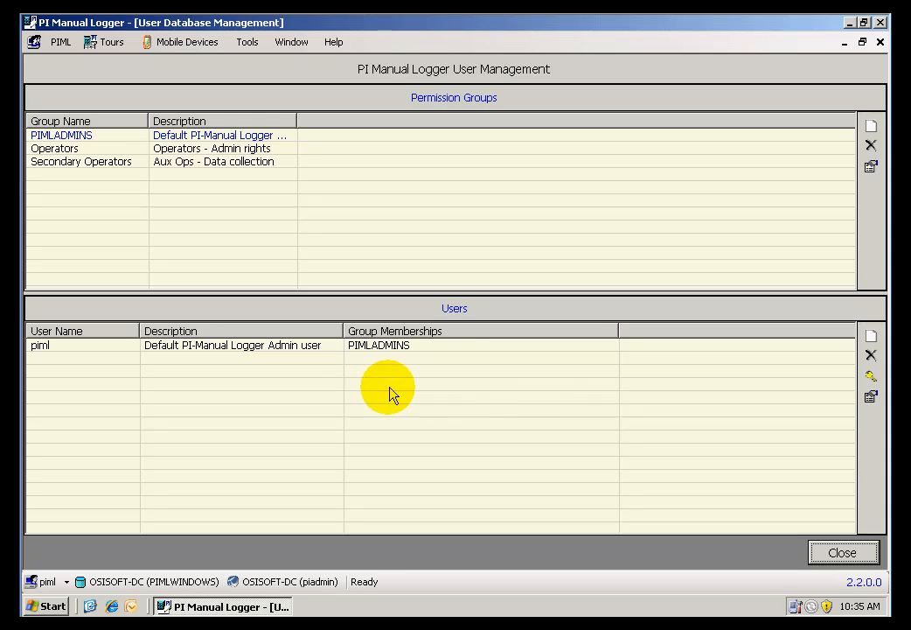
# Step: Add a first new user below the default piml account, entering the user name and the password with its confirmation
pyautogui.click(871, 337)
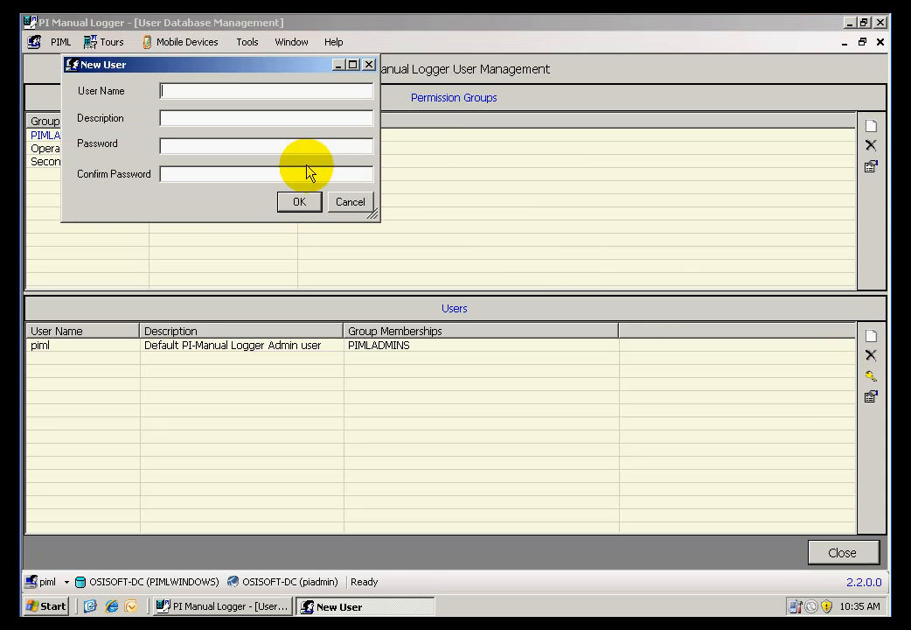
pyautogui.write('Bob')
pyautogui.press('Tab')
pyautogui.press('Tab')
pyautogui.write('***')
pyautogui.click(309, 170)
pyautogui.write('***')
pyautogui.press('Return')
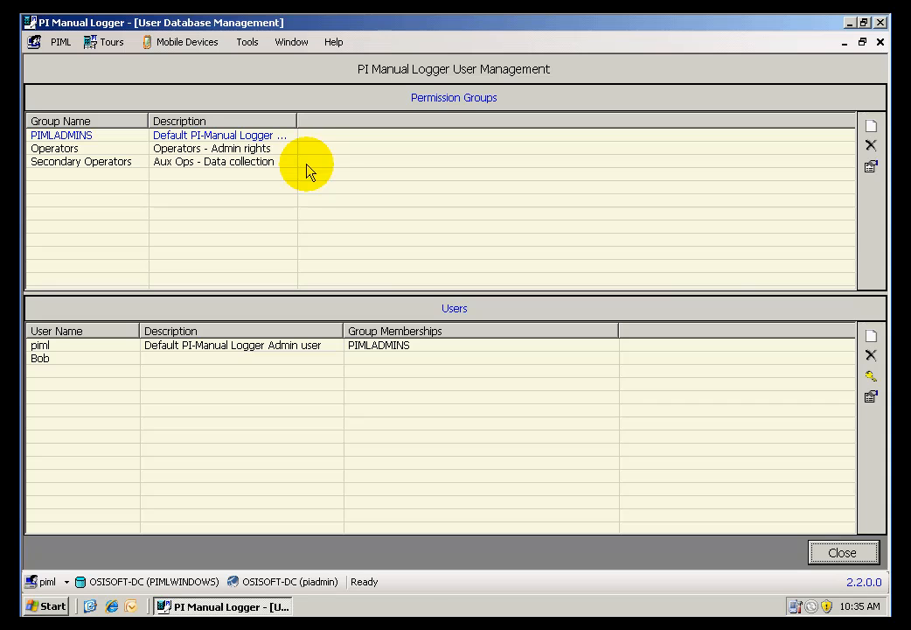
# Step: Add a second new user, entering the user name and the password with its confirmation and leaving the description empty
pyautogui.click(872, 336)
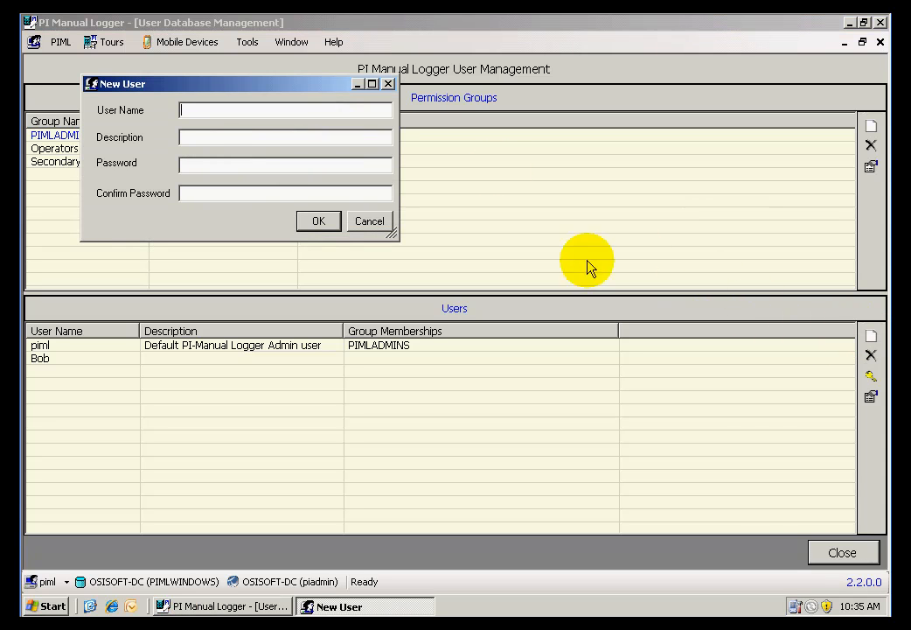
pyautogui.write('Mic')
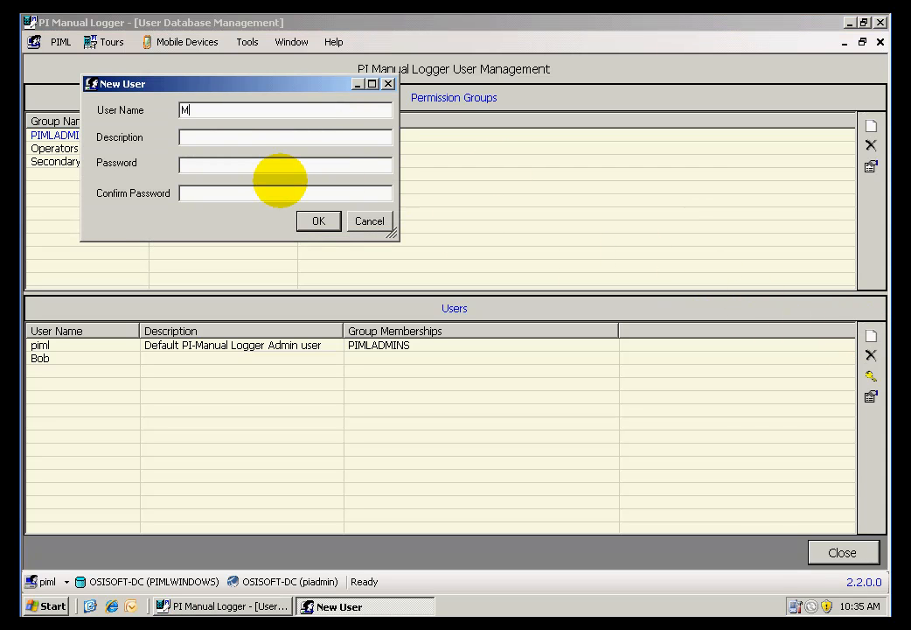
pyautogui.press('BackSpace')
pyautogui.write('ke')
pyautogui.press('Tab')
pyautogui.press('Tab')
pyautogui.write('**')
pyautogui.press('Tab')
pyautogui.write('****')
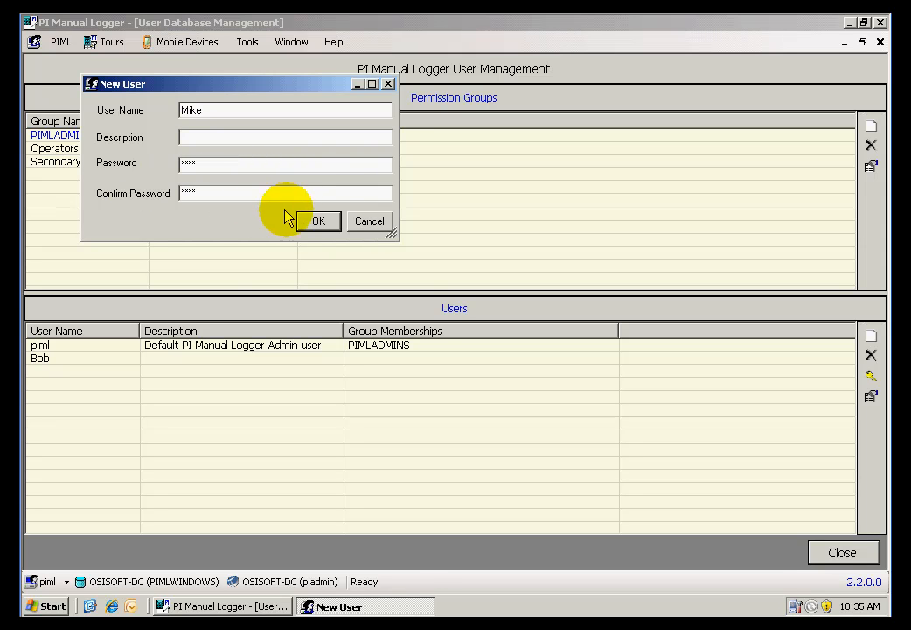
pyautogui.click(317, 222)
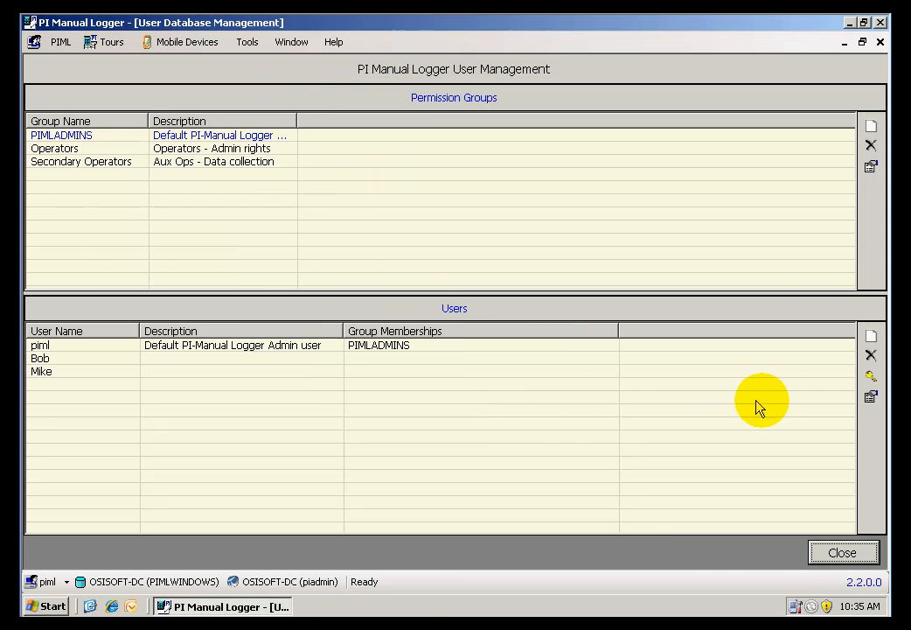
# Step: Add a third new user without a description, entering the user name and the password with its confirmation
pyautogui.click(871, 337)
pyautogui.write('Mary')
pyautogui.press('Tab')
pyautogui.press('Tab')
pyautogui.write('****')
pyautogui.press('Tab')
pyautogui.write('*')
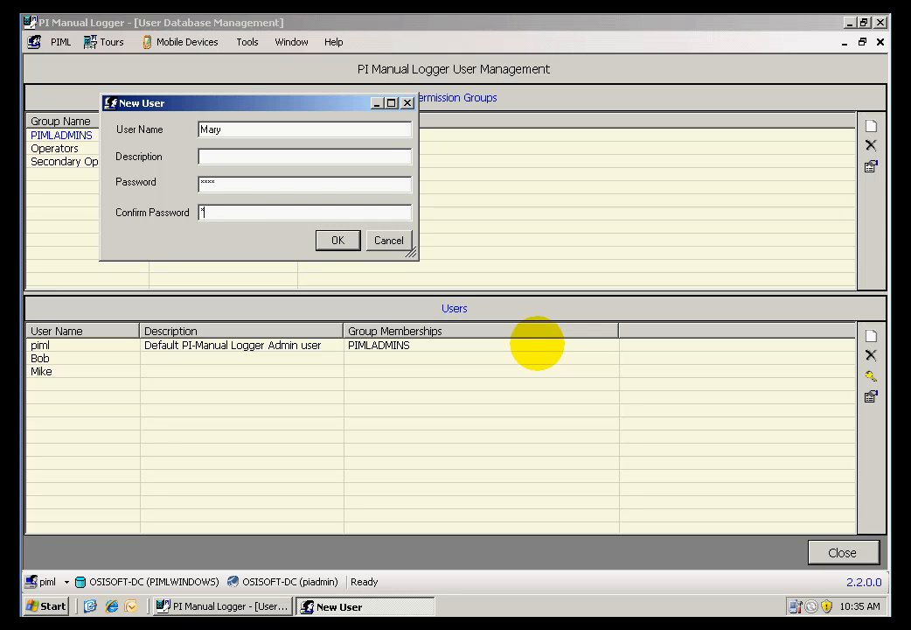
pyautogui.write('***')
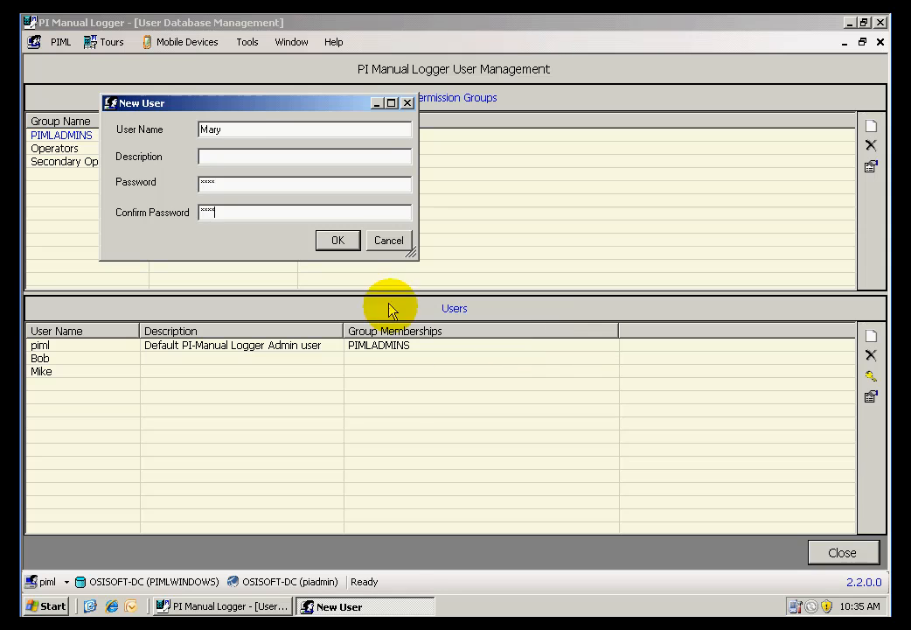
pyautogui.click(338, 240)
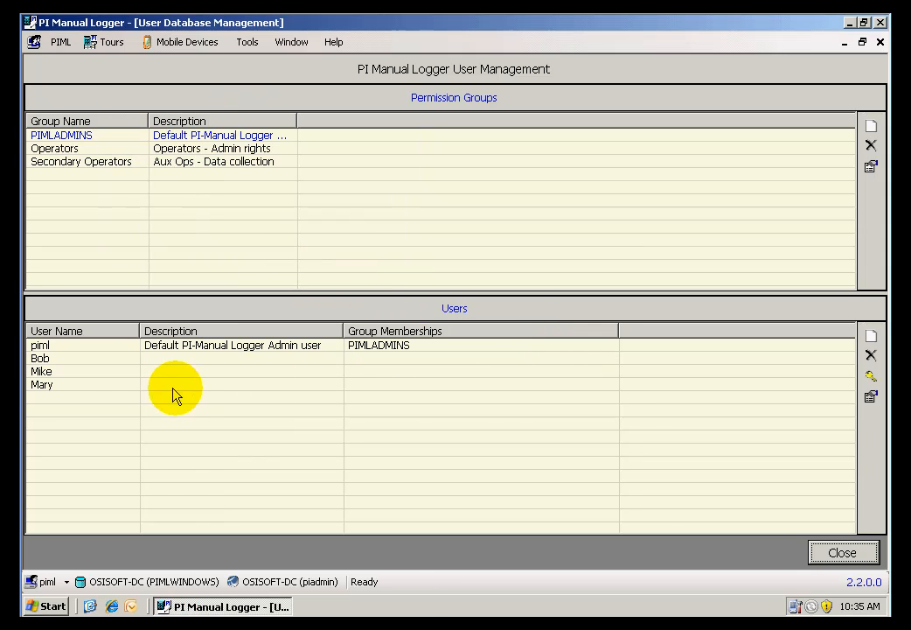
# Step: Make the first added user, directly below piml in the user list, a member of the Operators group
pyautogui.click(109, 360)
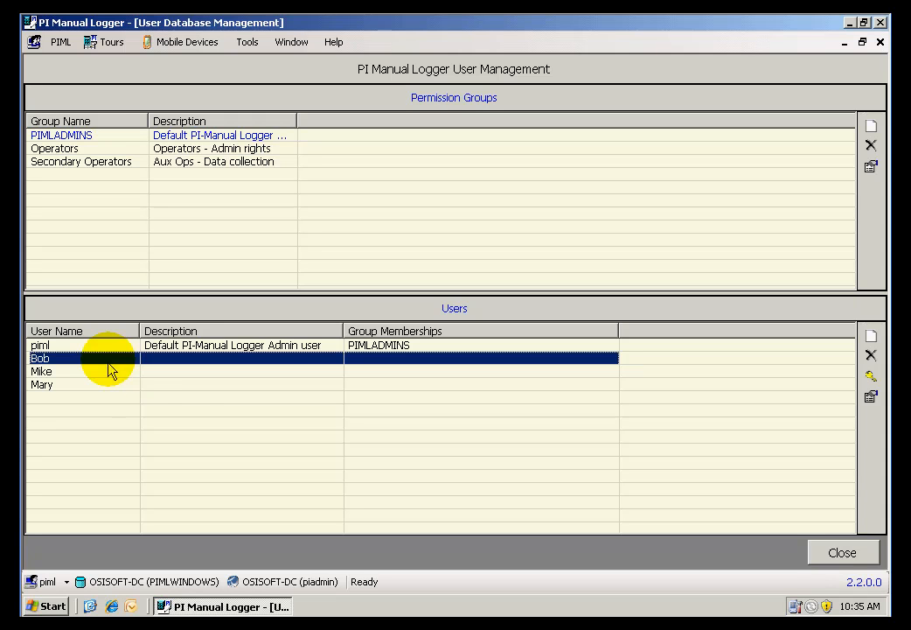
pyautogui.click(872, 397)
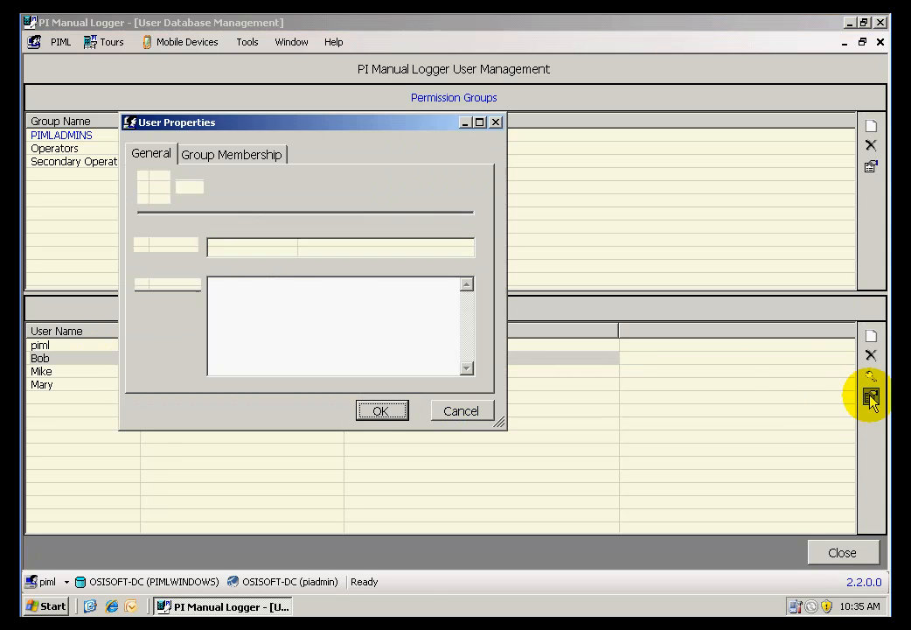
pyautogui.click(249, 163)
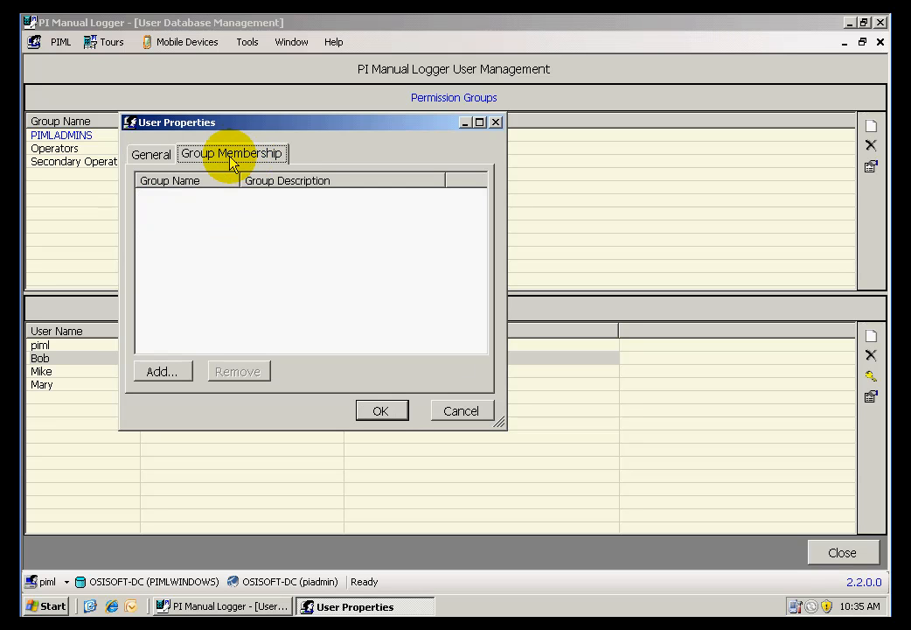
pyautogui.moveTo(269, 129); pyautogui.dragTo(393, 154)
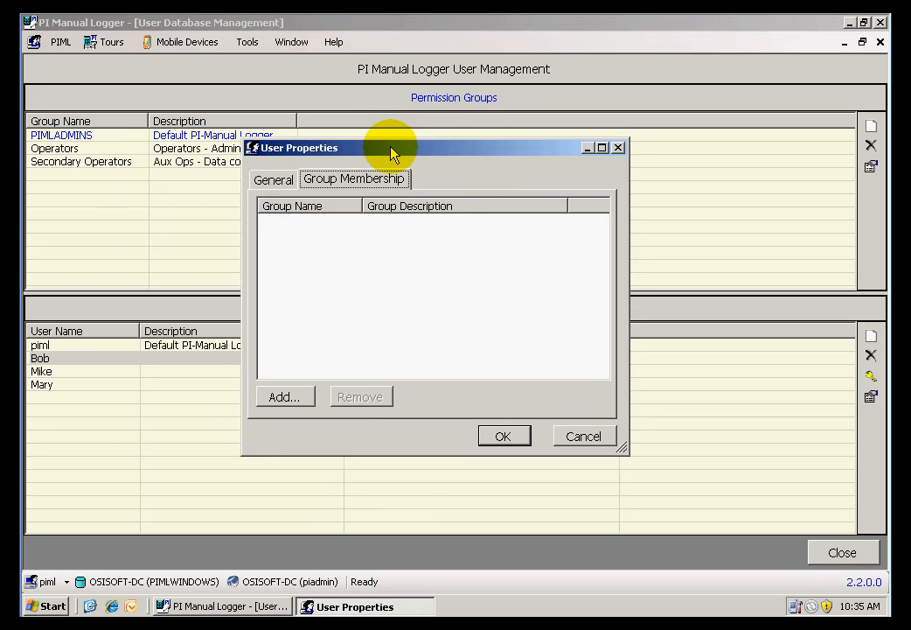
pyautogui.click(285, 397)
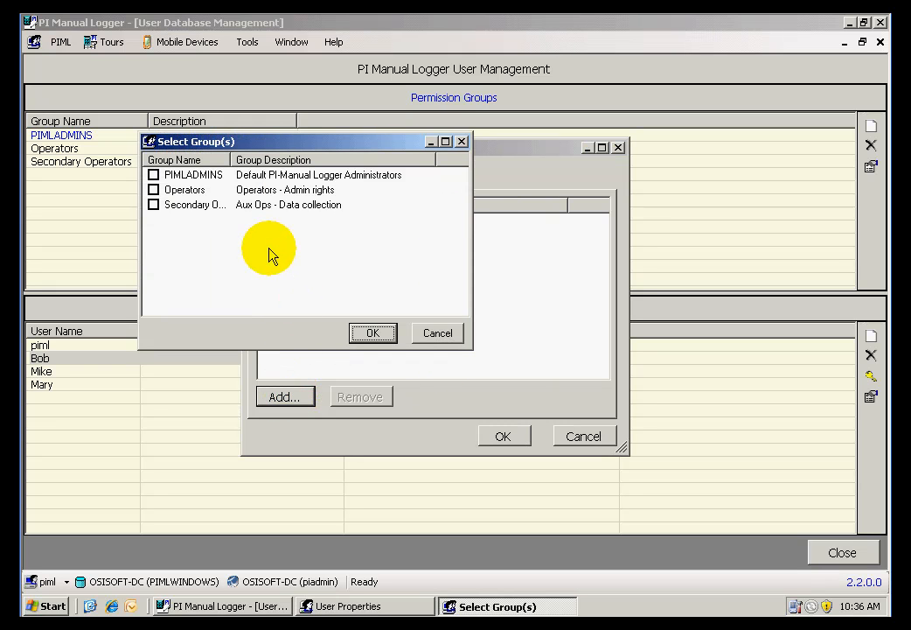
pyautogui.click(154, 190)
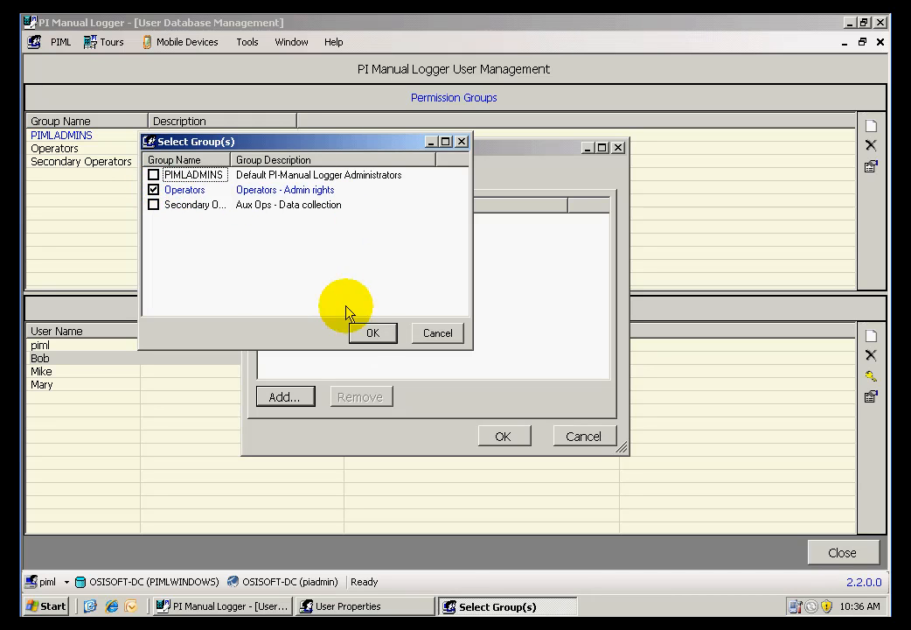
pyautogui.click(373, 340)
pyautogui.click(494, 442)
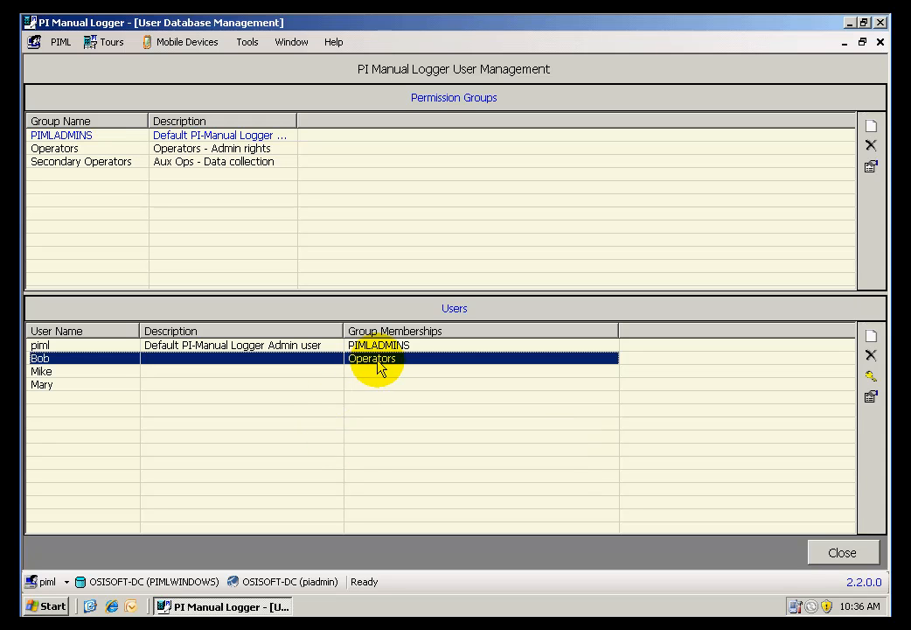
# Step: Make the second added user, third in the user list, a member of the Secondary Operators group
pyautogui.click(74, 372)
pyautogui.click(871, 396)
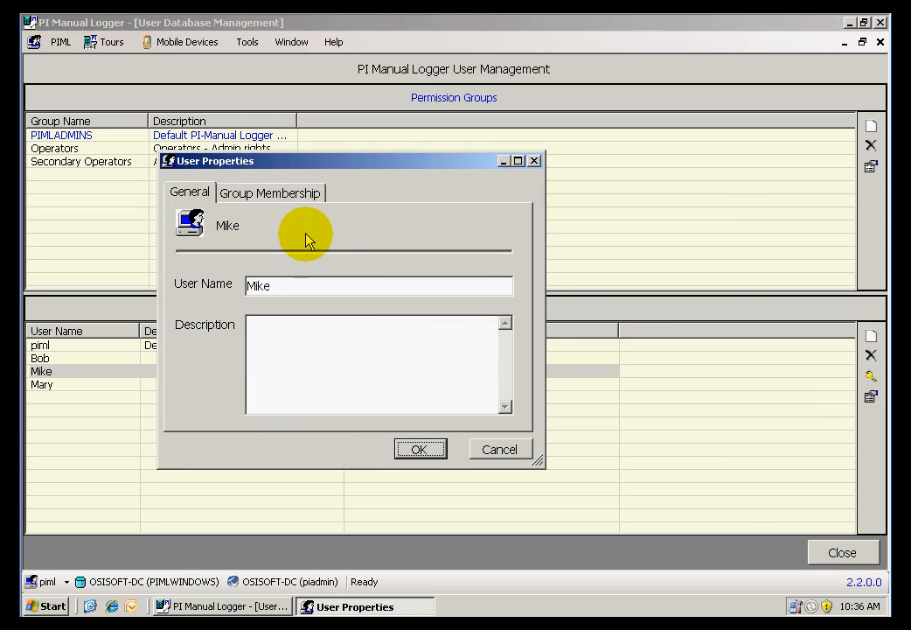
pyautogui.click(308, 196)
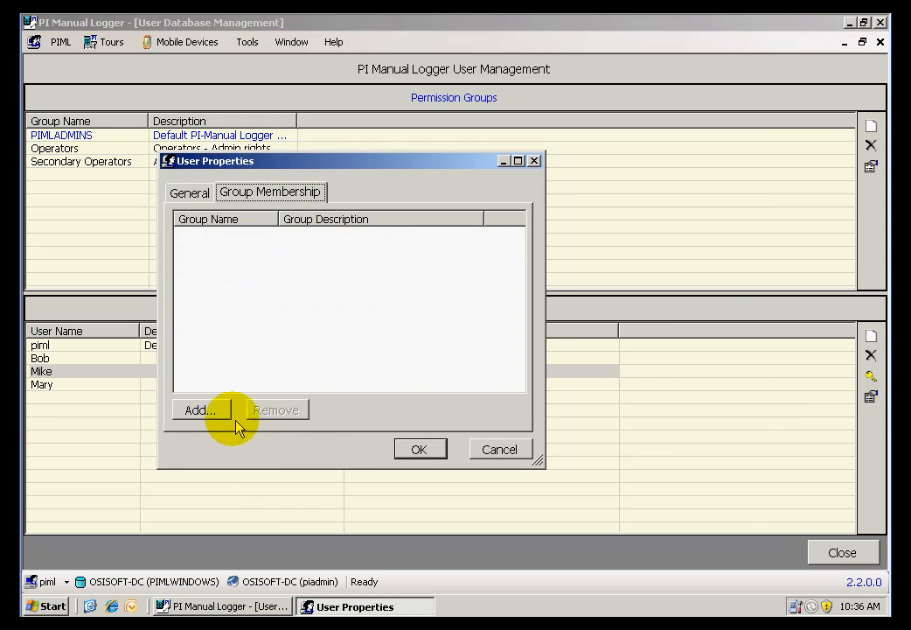
pyautogui.click(209, 411)
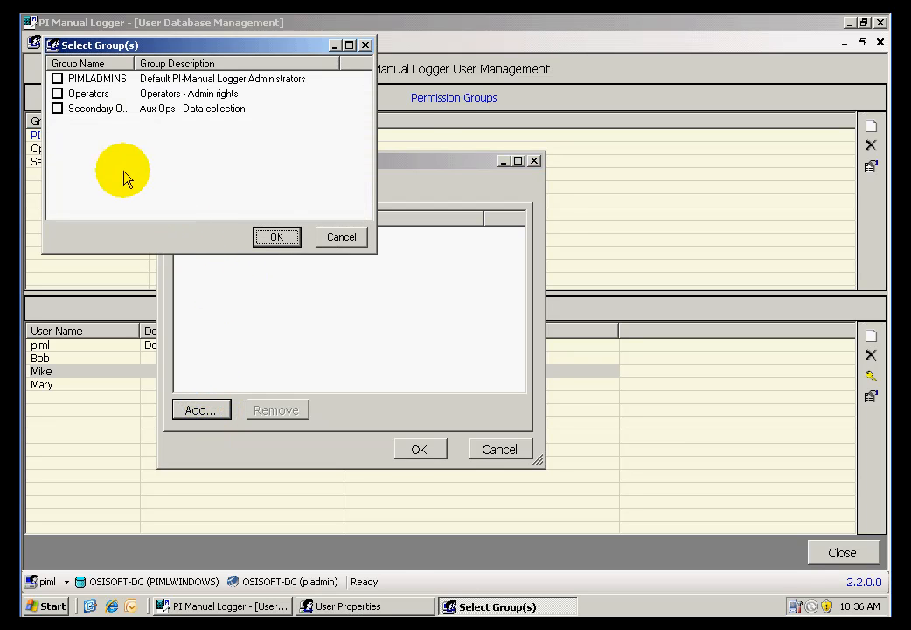
pyautogui.click(57, 108)
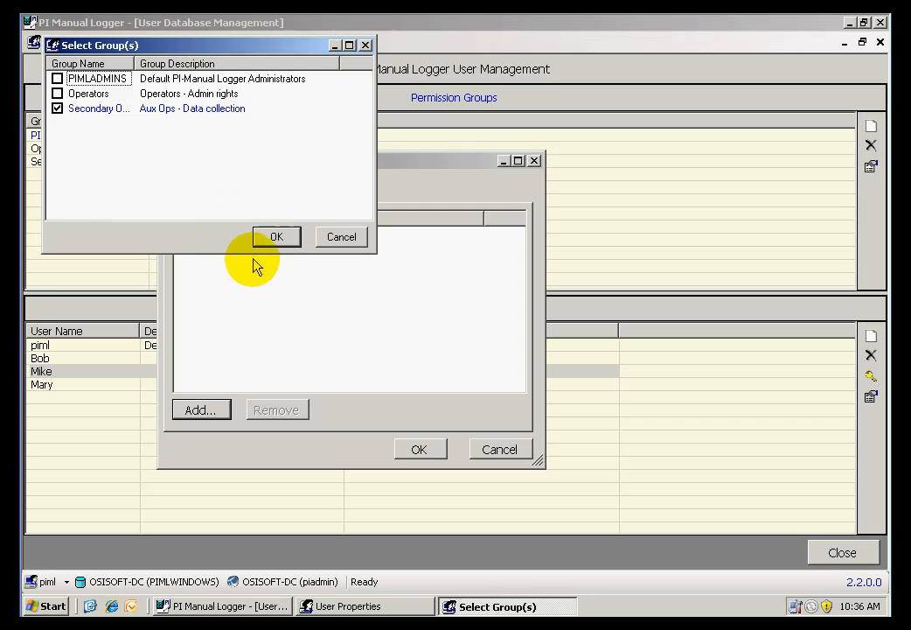
pyautogui.click(276, 237)
pyautogui.click(417, 450)
# Step: Make the last user in the user list a member of the PIMLADMINS group
pyautogui.click(56, 388)
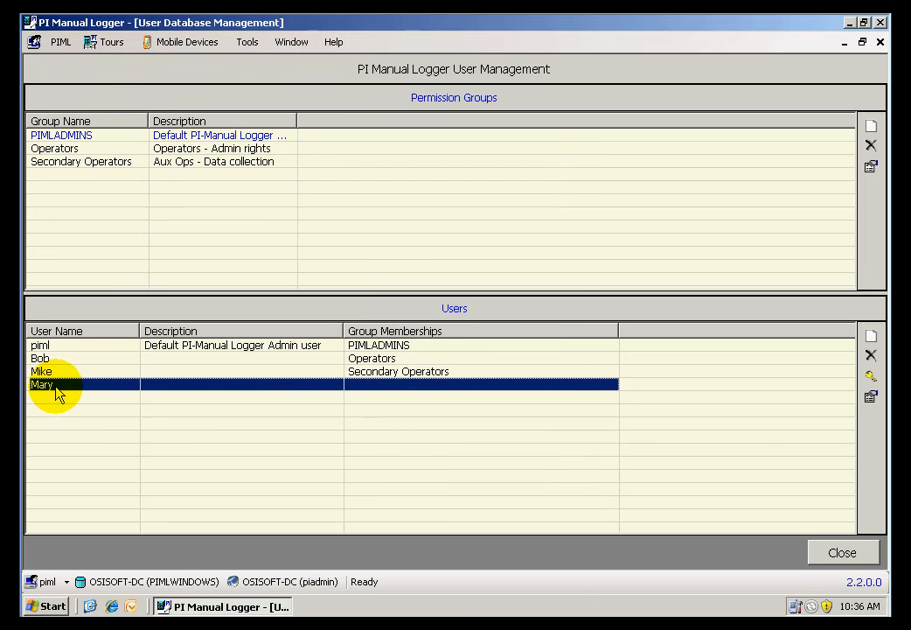
pyautogui.click(871, 398)
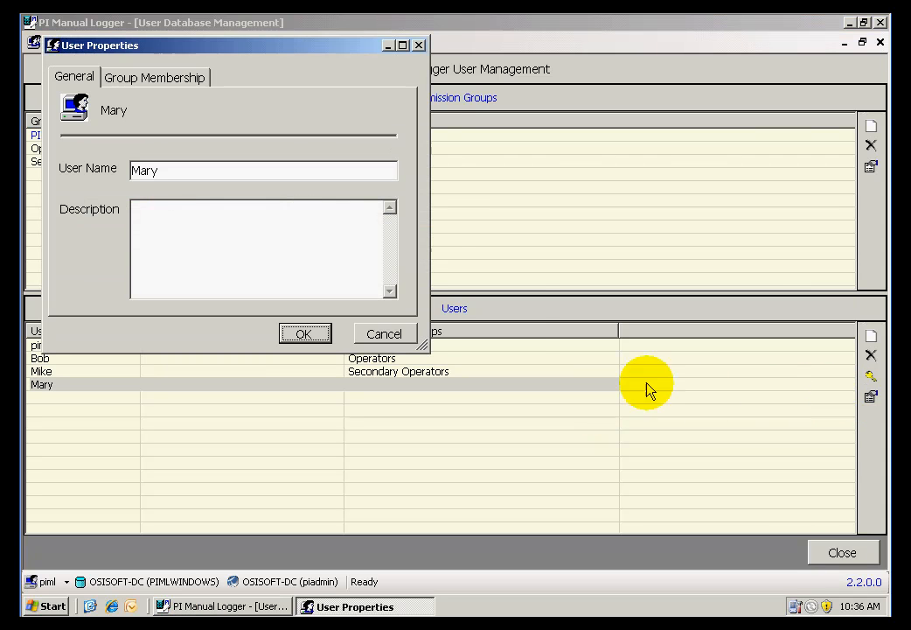
pyautogui.moveTo(342, 49); pyautogui.dragTo(585, 234)
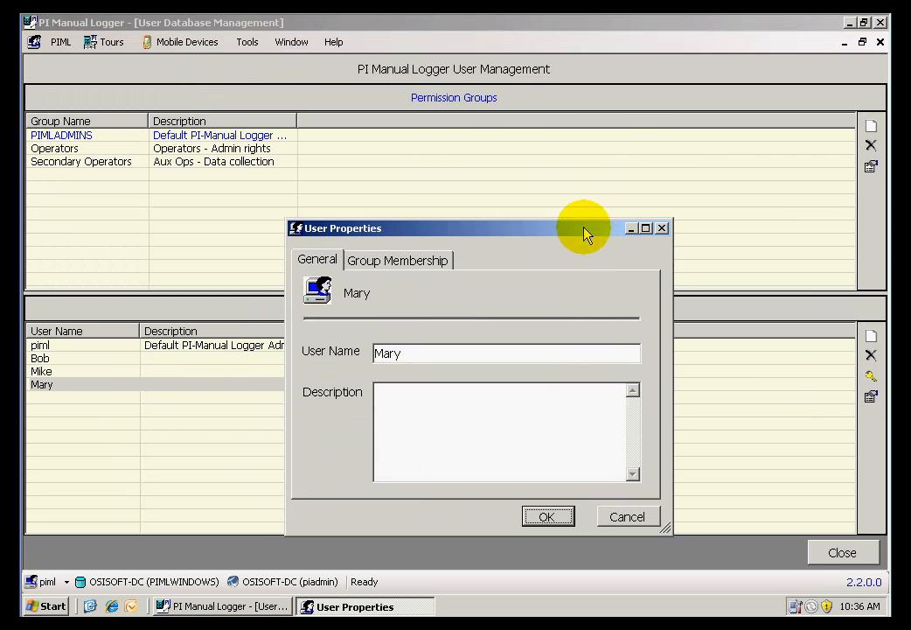
pyautogui.click(405, 263)
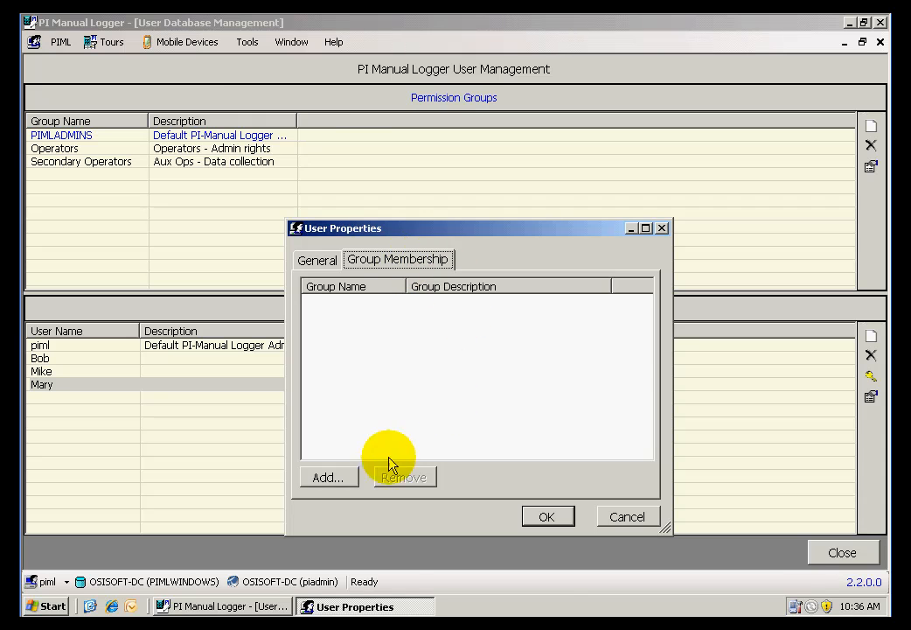
pyautogui.click(348, 479)
pyautogui.click(77, 98)
pyautogui.click(297, 254)
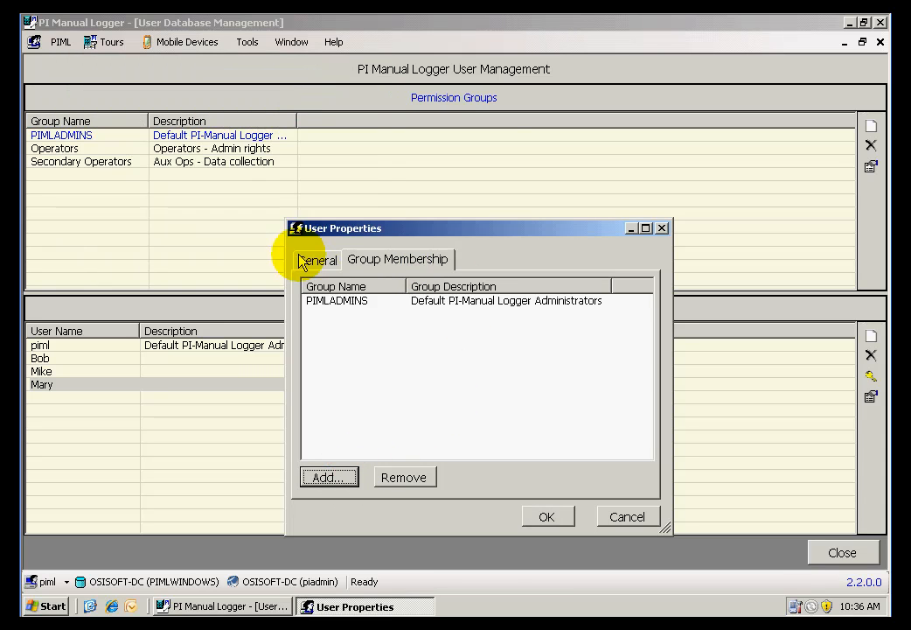
pyautogui.click(544, 522)
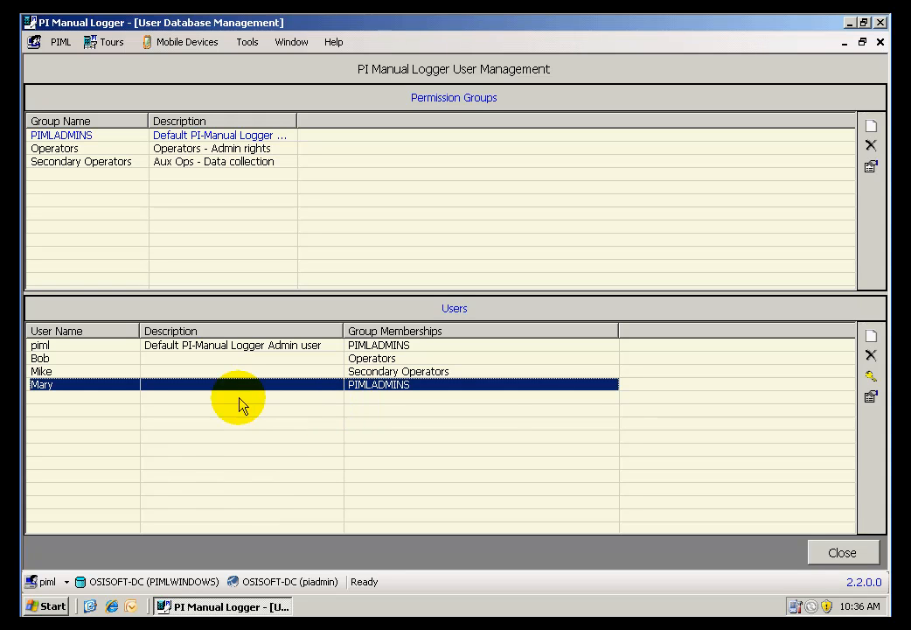
pyautogui.click(111, 375)
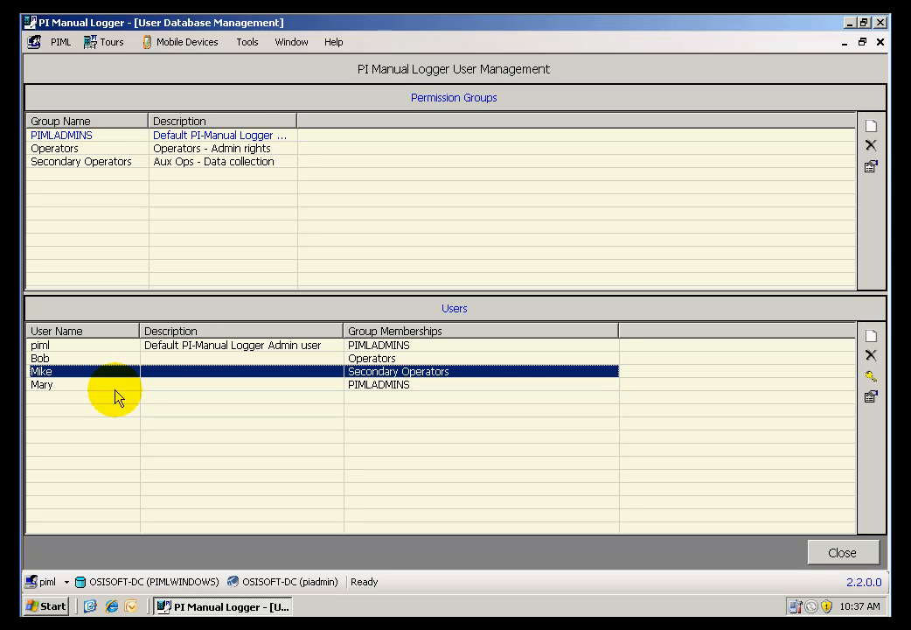
pyautogui.click(113, 360)
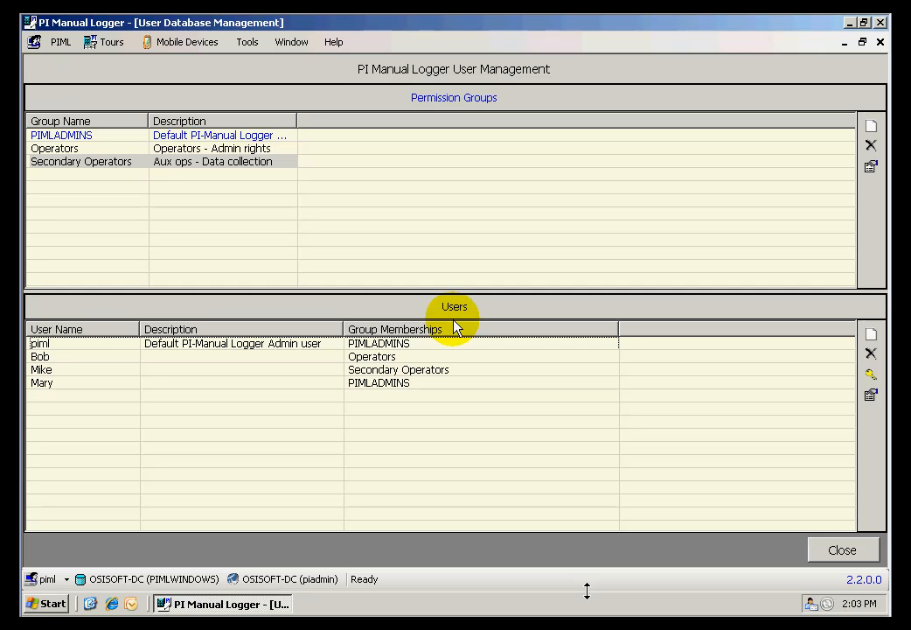
# Step: Add the default piml user to the Operators and Secondary Operators groups, keeping its PIMLADMINS membership
pyautogui.click(377, 346)
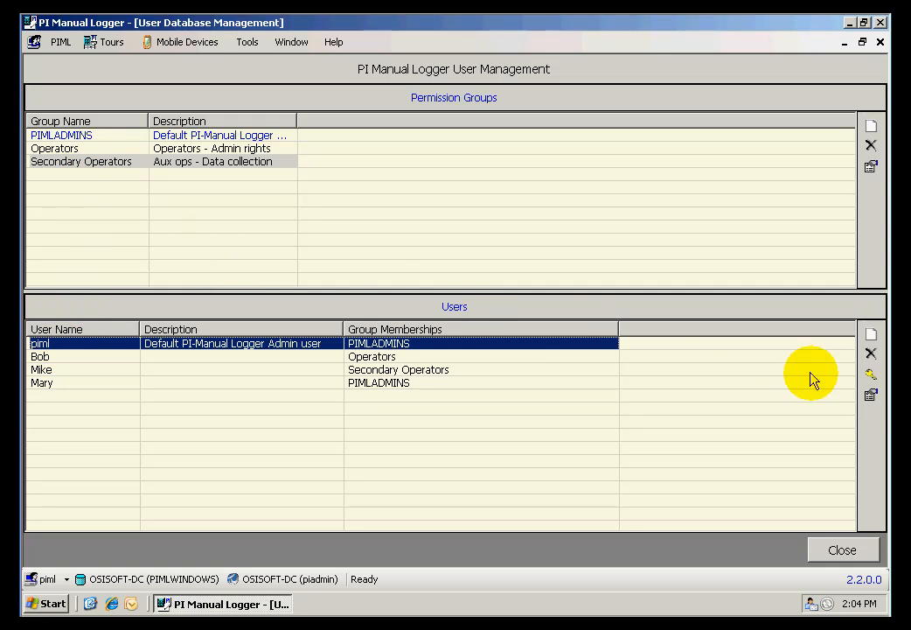
pyautogui.click(871, 396)
pyautogui.click(174, 98)
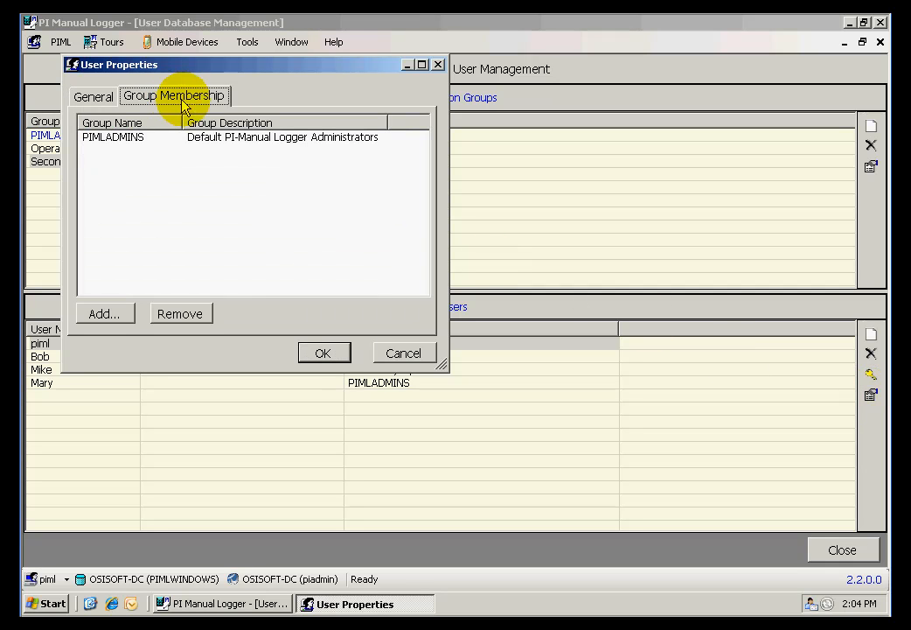
pyautogui.click(106, 314)
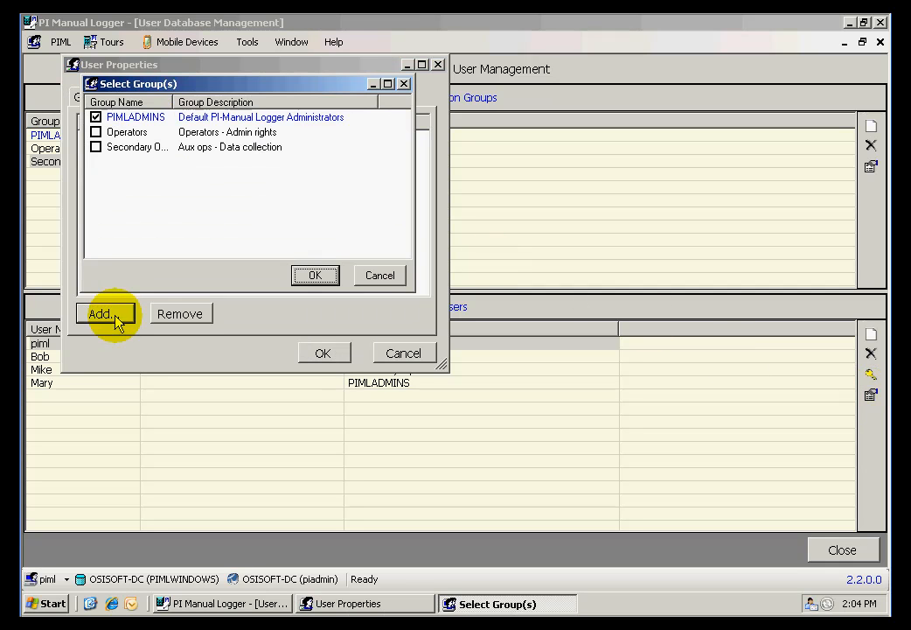
pyautogui.click(95, 132)
pyautogui.click(96, 147)
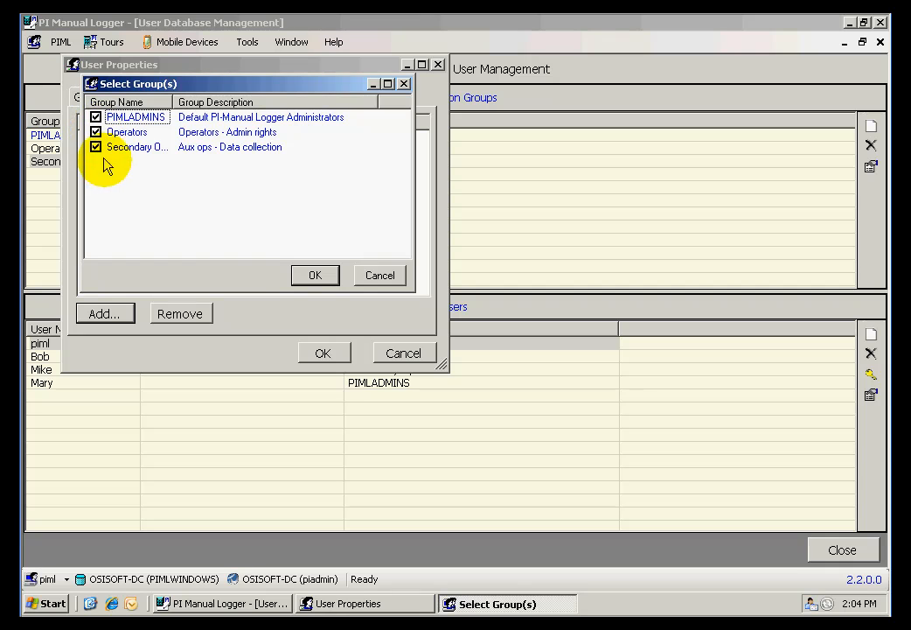
pyautogui.click(316, 276)
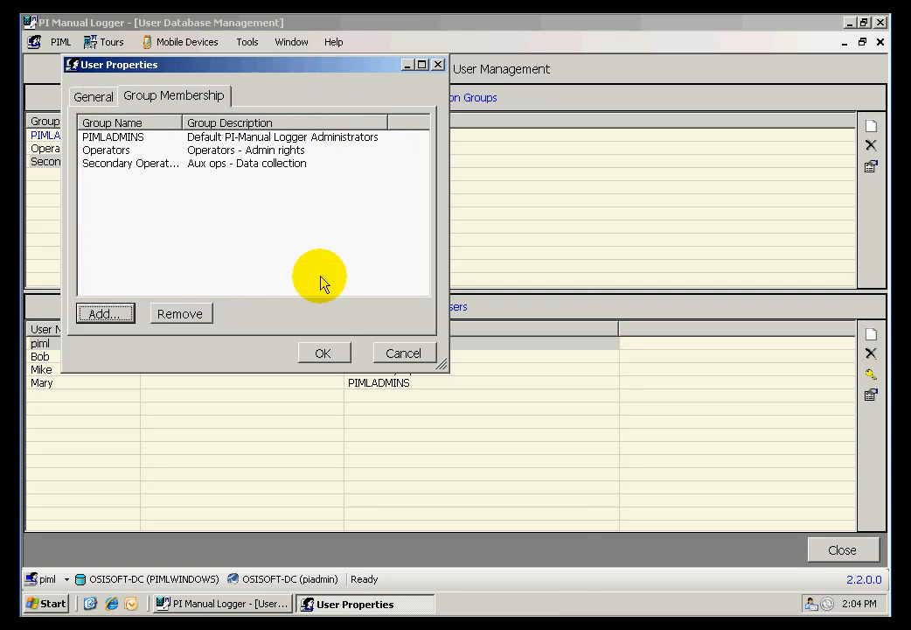
pyautogui.click(323, 353)
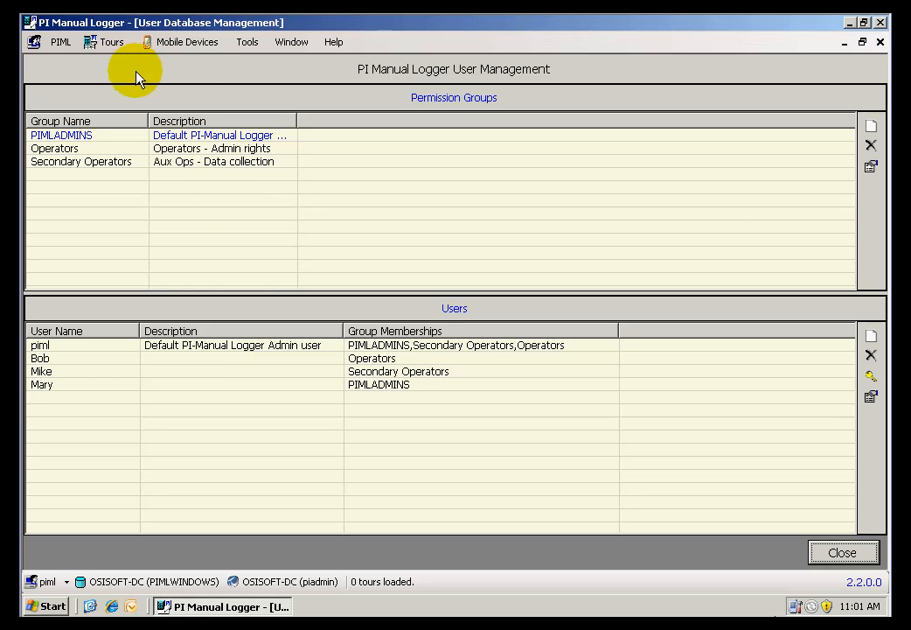
# Step: Start a new tour with the creation wizard, naming it LabData and leaving its description blank
pyautogui.click(111, 42)
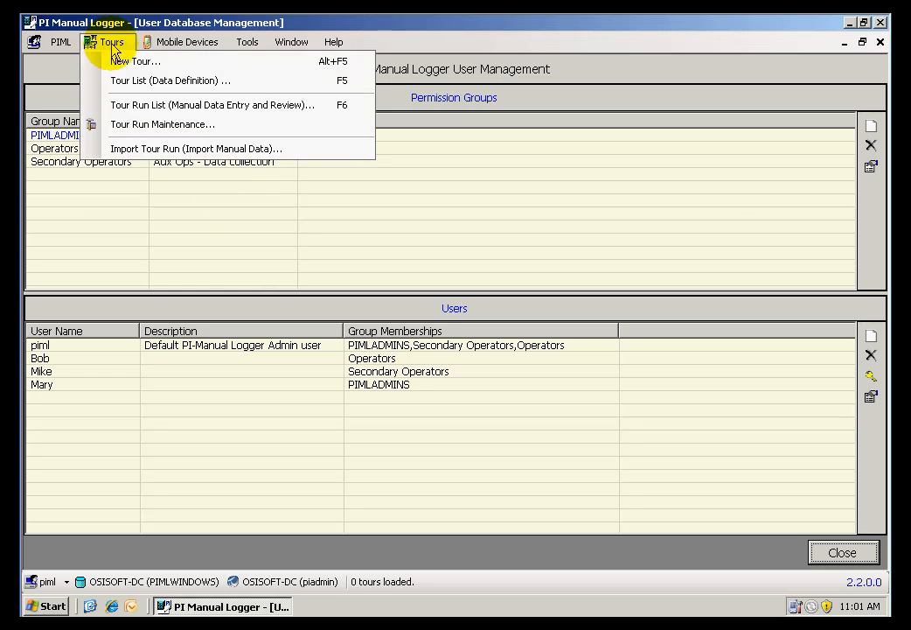
pyautogui.click(121, 64)
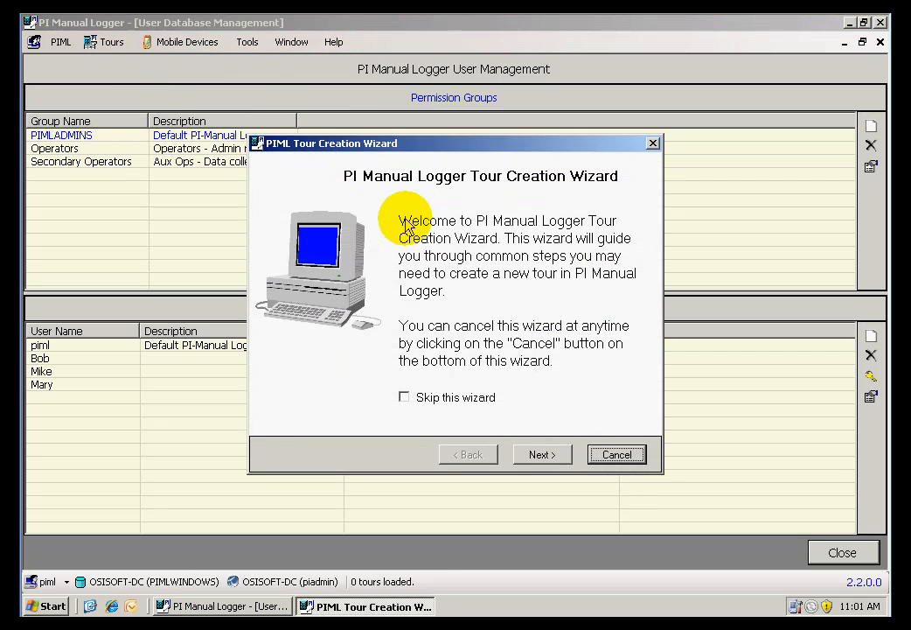
pyautogui.click(536, 455)
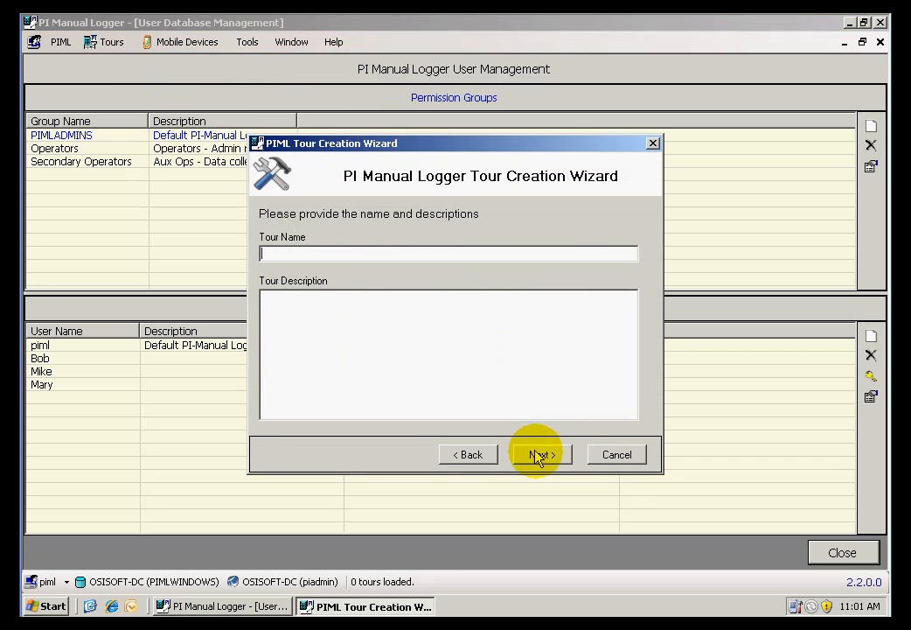
pyautogui.write('LabData')
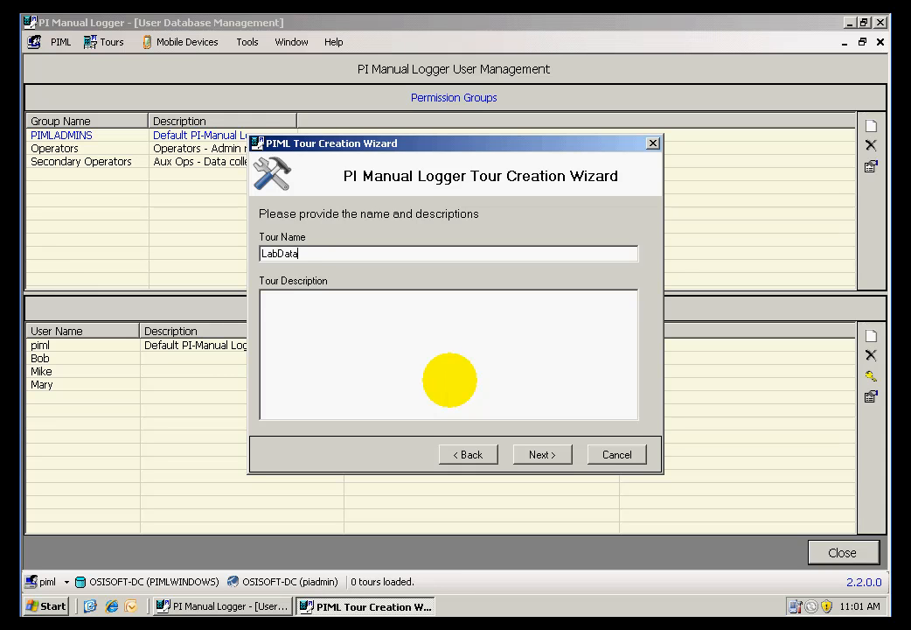
pyautogui.press('Tab')
pyautogui.press('Tab')
pyautogui.press('Tab')
pyautogui.press('Return')
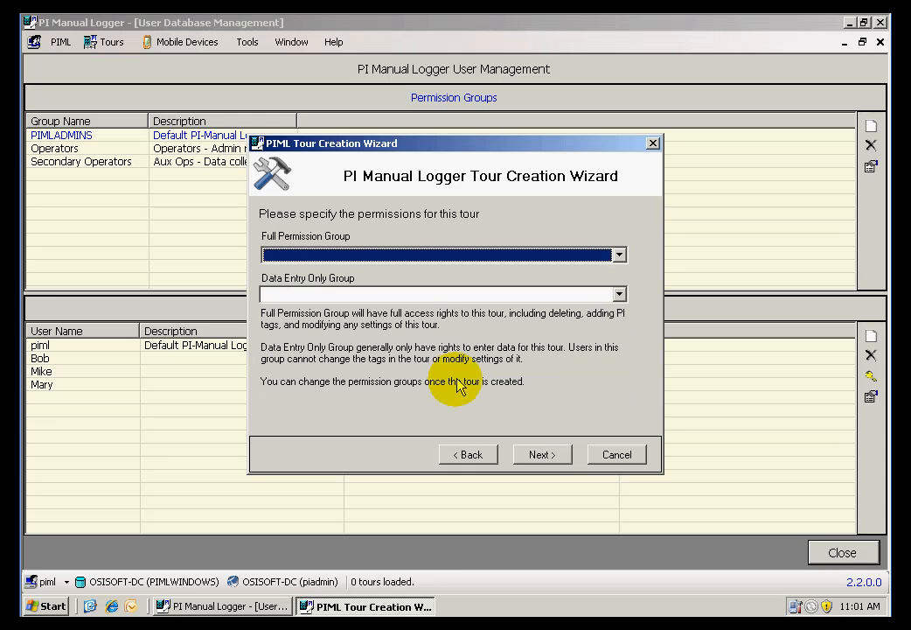
# Step: Assign Operators as the tour's full permission group and Secondary Operators as its data entry only group
pyautogui.click(620, 256)
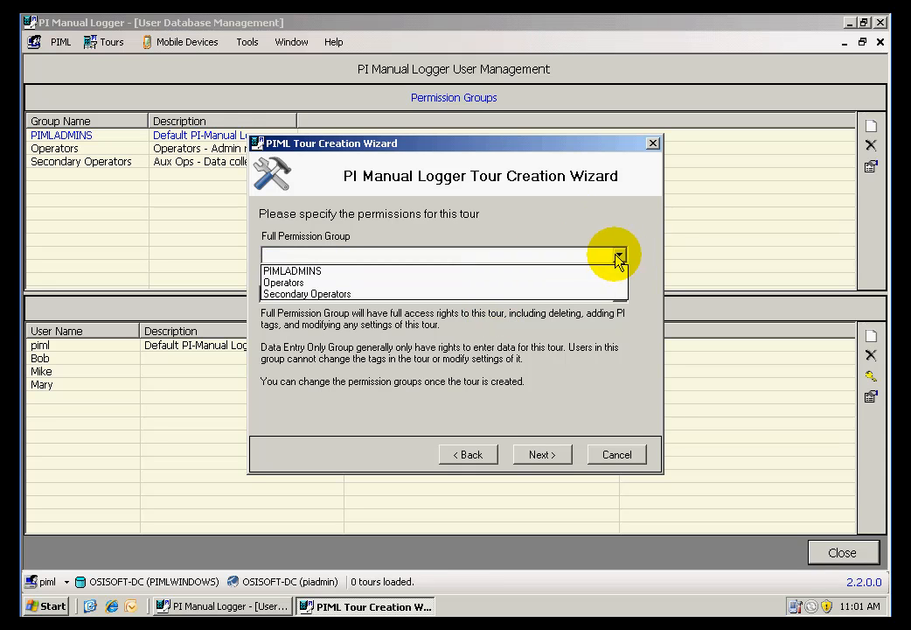
pyautogui.click(557, 284)
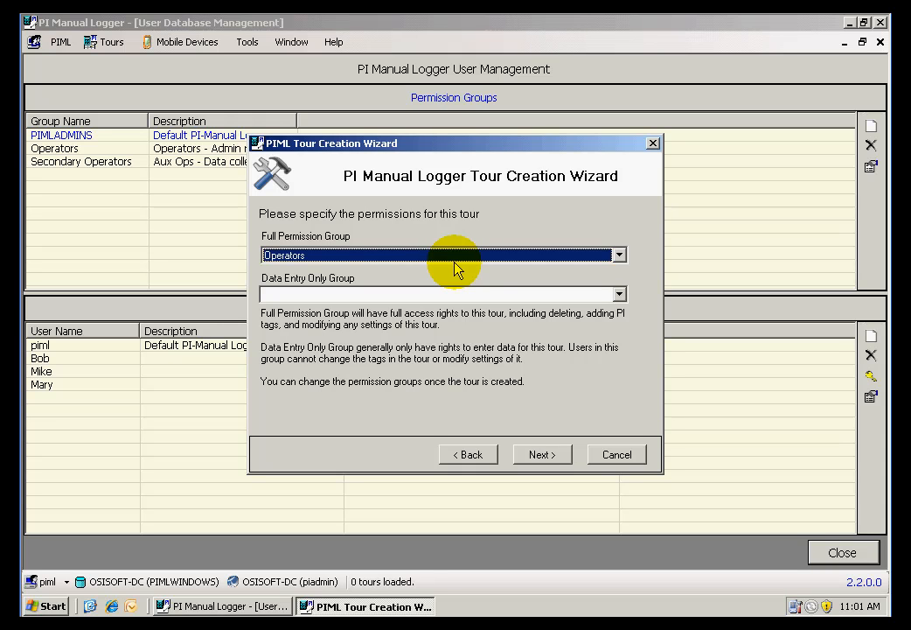
pyautogui.click(620, 296)
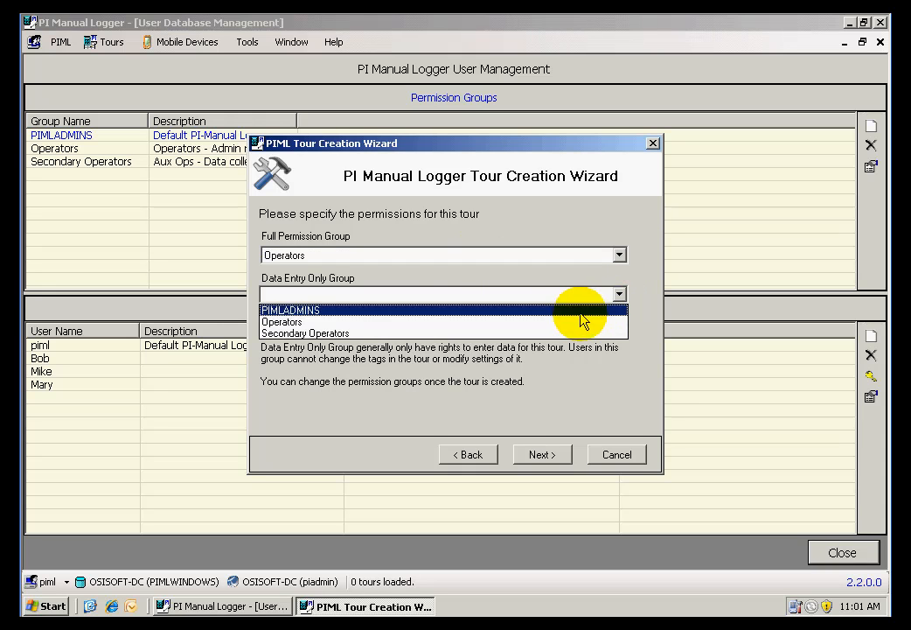
pyautogui.click(575, 332)
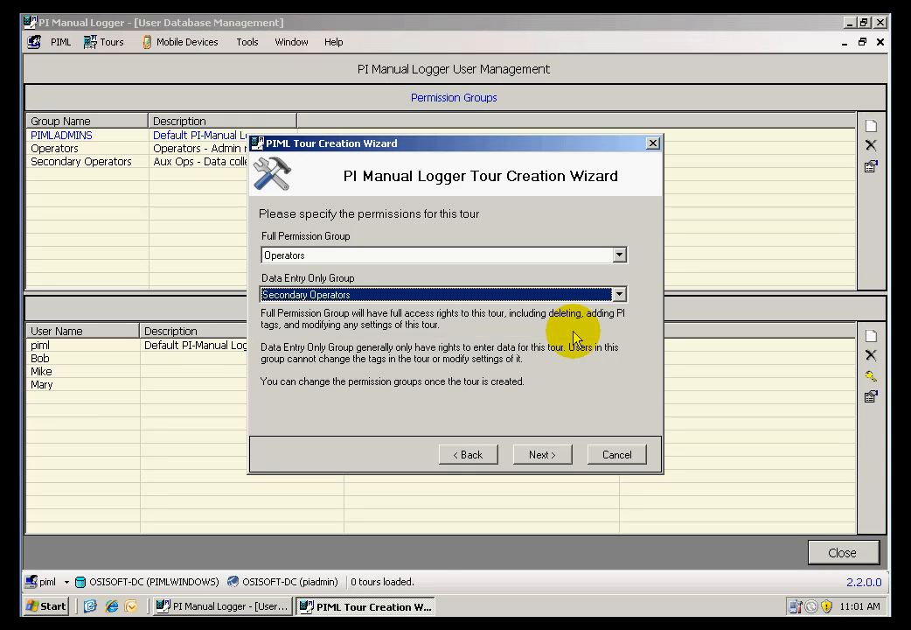
pyautogui.click(540, 455)
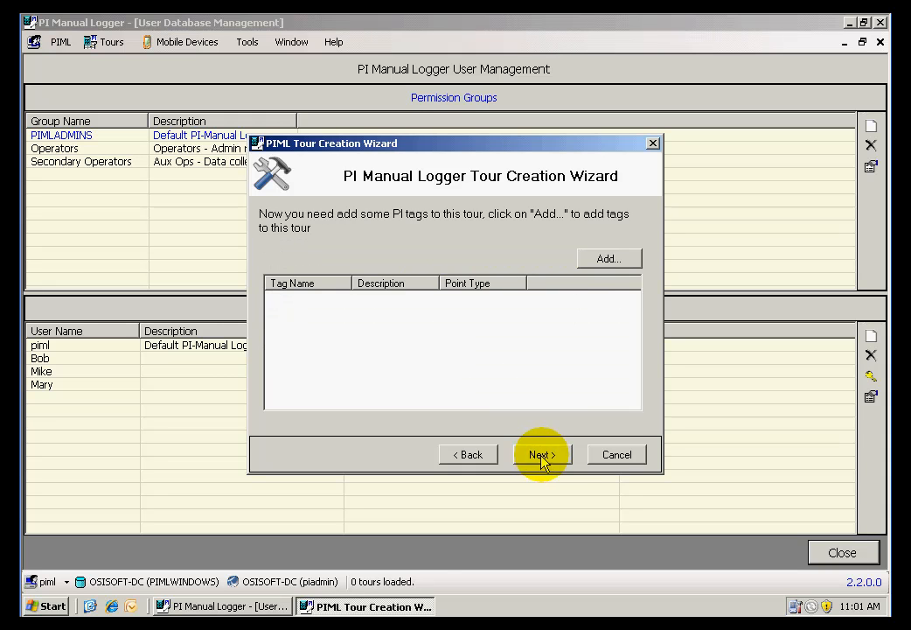
# Step: Search for PI tags on the OSISOFT-DC server, add PIML-Float1 to the tour and finish the wizard
pyautogui.click(606, 262)
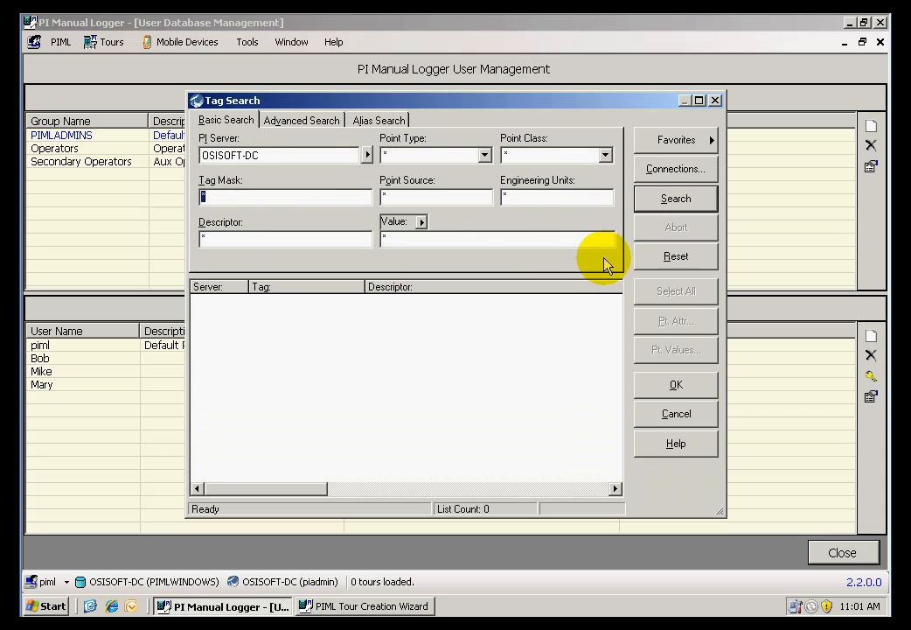
pyautogui.click(654, 200)
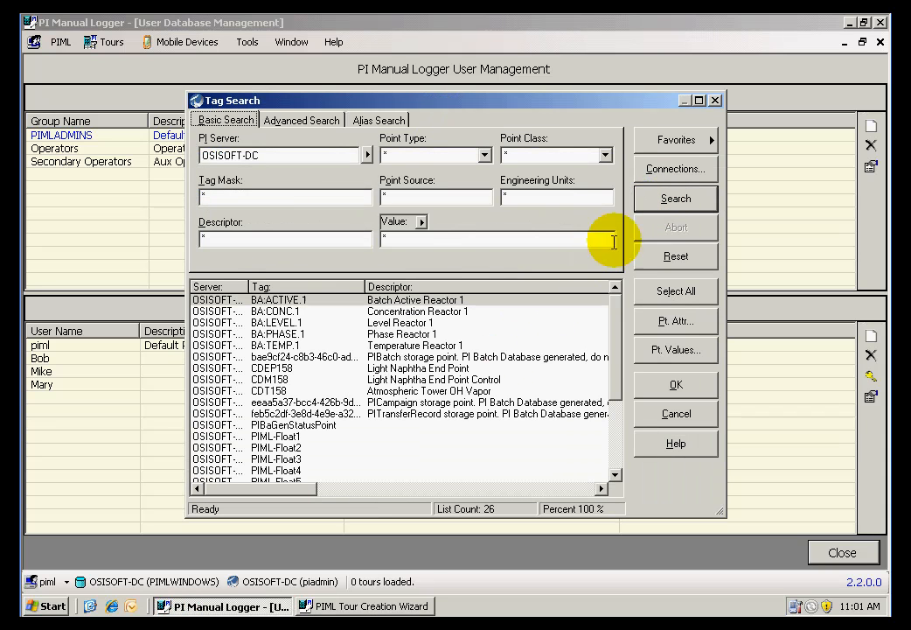
pyautogui.click(301, 436)
pyautogui.click(676, 385)
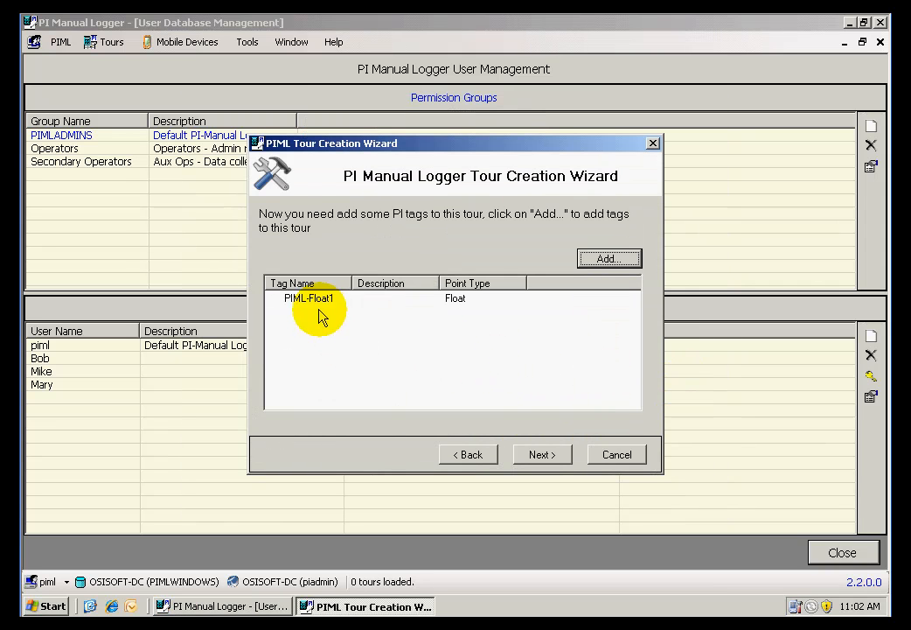
pyautogui.click(539, 465)
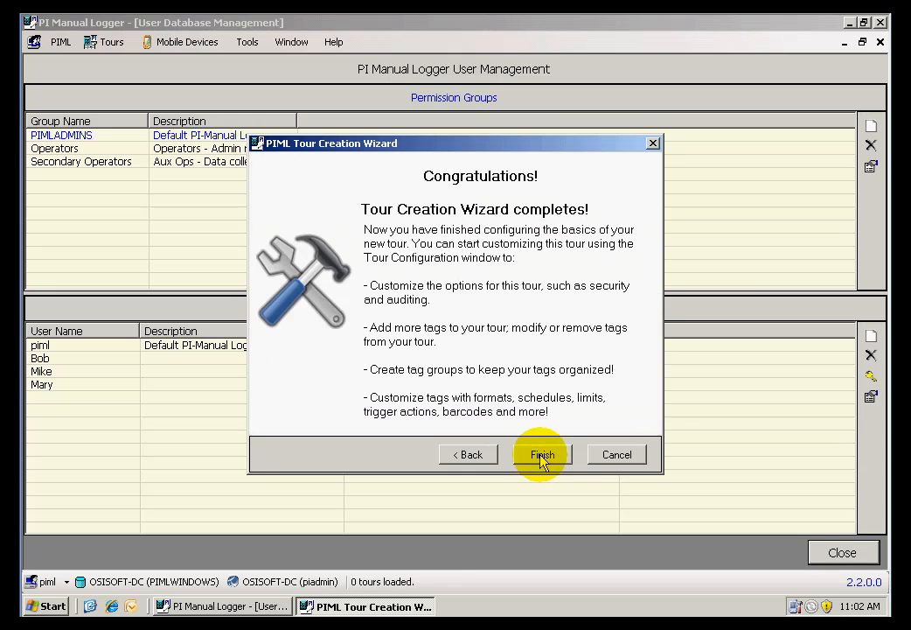
pyautogui.click(540, 456)
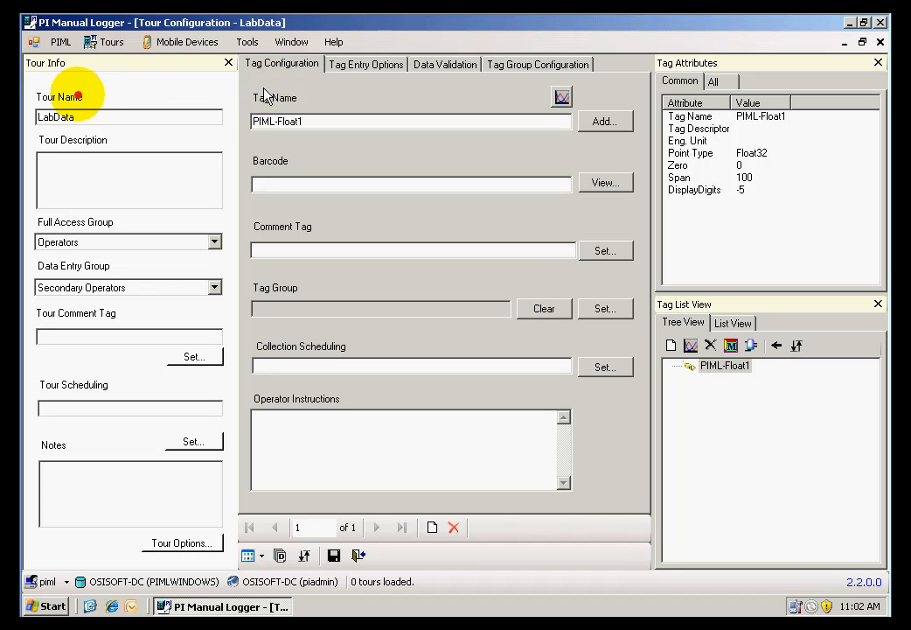
pyautogui.moveTo(26, 53)
pyautogui.mouseDown()
pyautogui.moveTo(67, 107)
pyautogui.moveTo(210, 555)
pyautogui.moveTo(234, 570)
pyautogui.mouseUp()
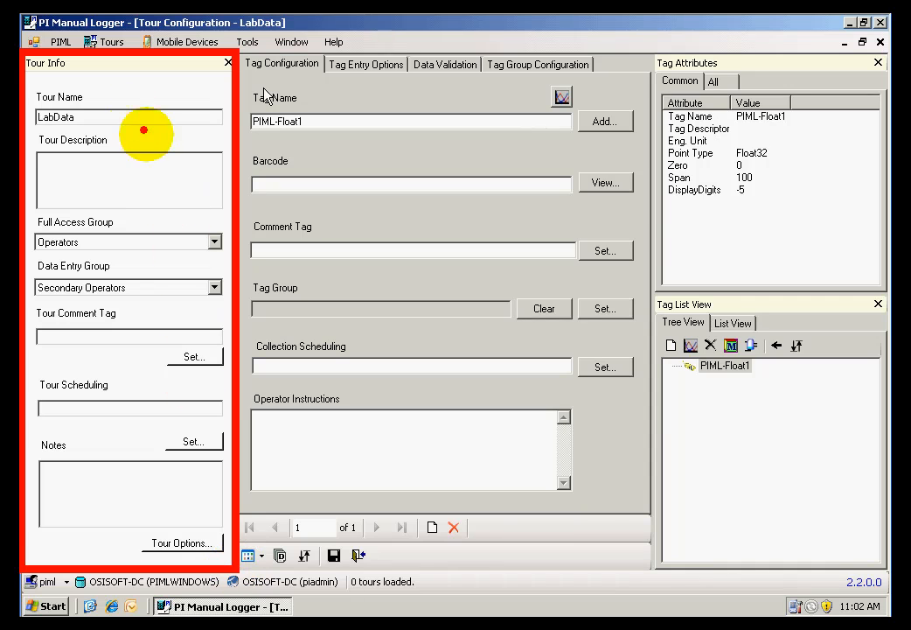
pyautogui.click(102, 97)
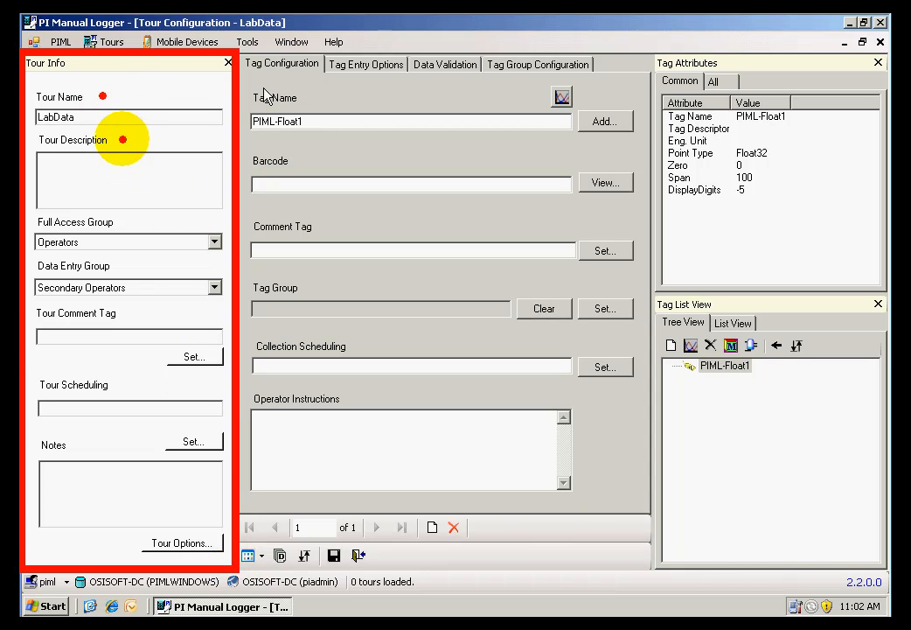
pyautogui.click(123, 139)
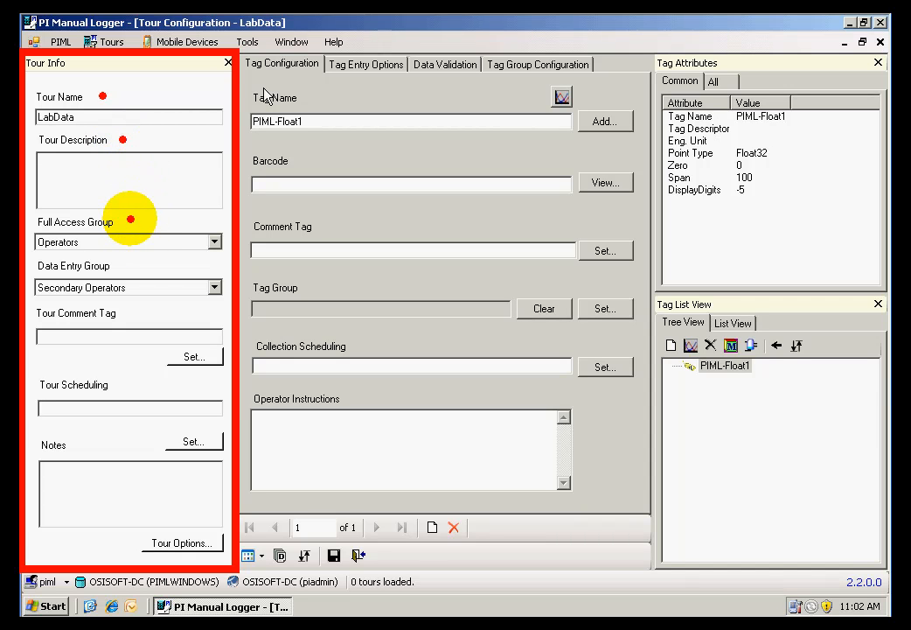
pyautogui.click(125, 220)
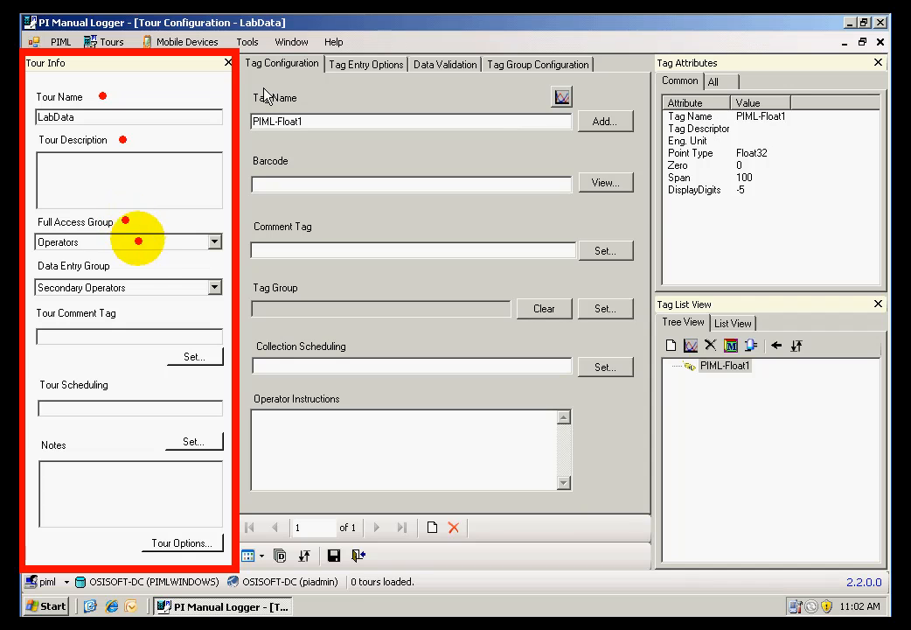
pyautogui.click(124, 270)
pyautogui.click(130, 311)
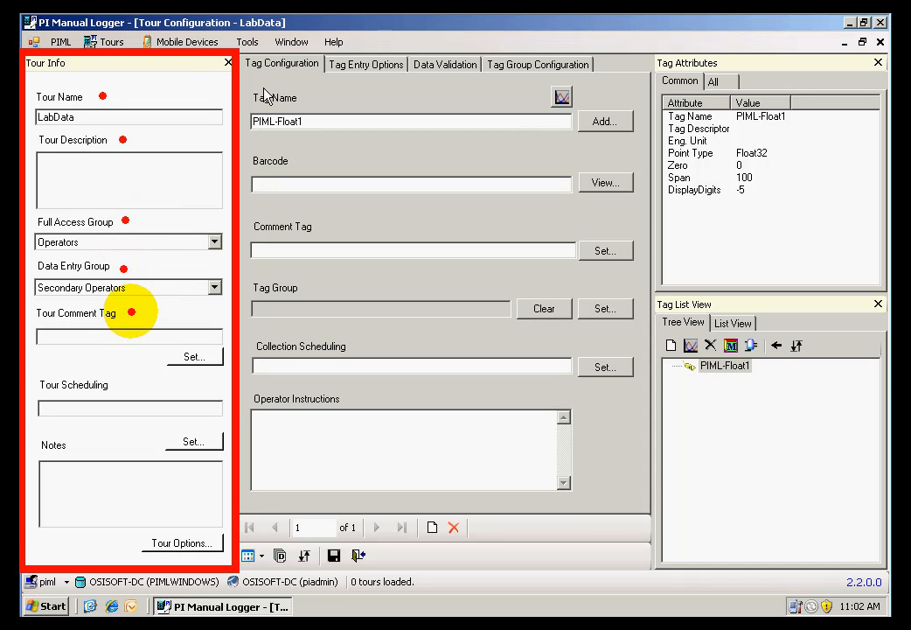
pyautogui.press('Escape')
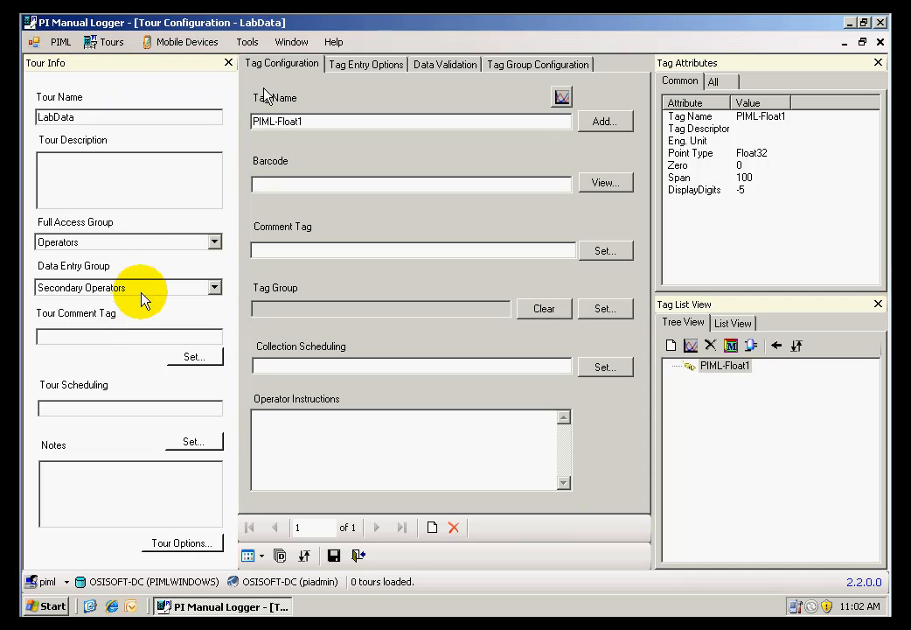
# Step: Enter "Lab 158." as the description of the LabData tour
pyautogui.click(104, 182)
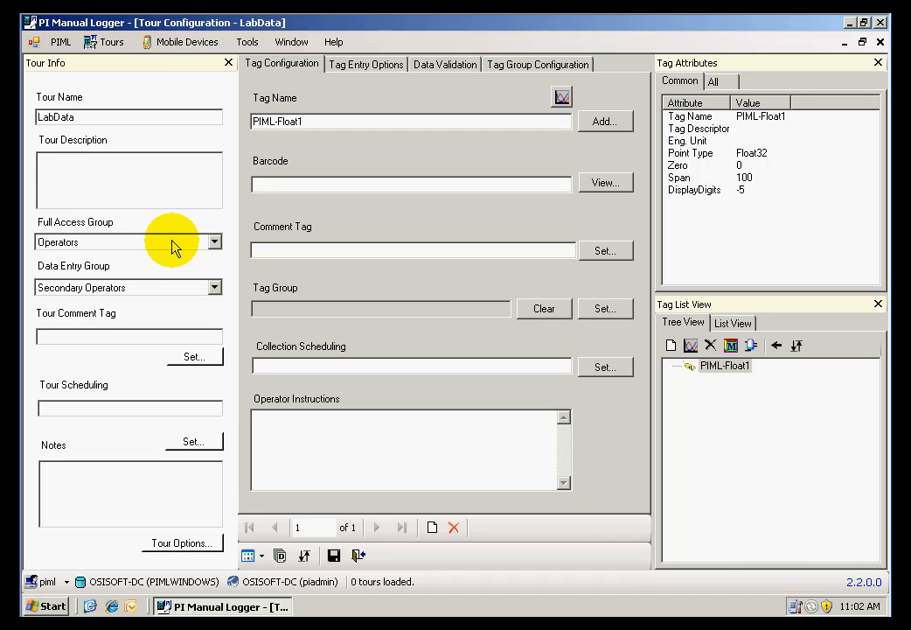
pyautogui.write('Lab 158.')
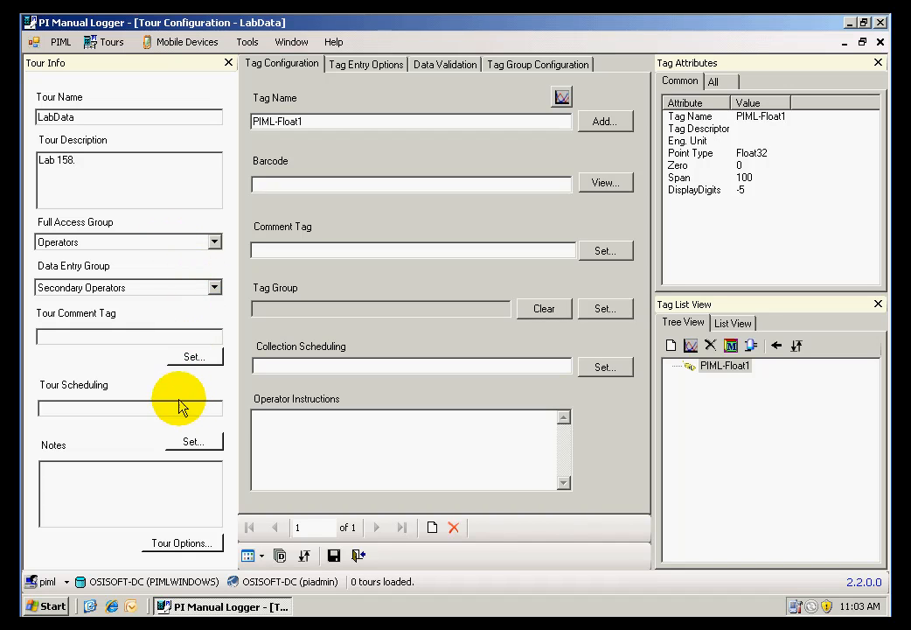
# Step: In the tour's general options, require manual data to be submitted for approval and disable Auto Send Data to PI and Data Entry Only Group sending
pyautogui.click(182, 543)
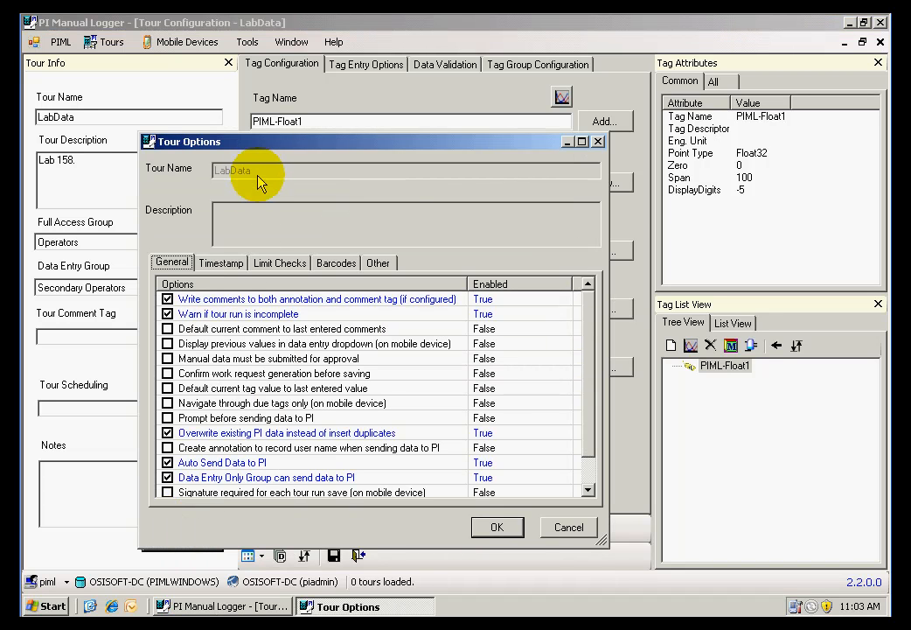
pyautogui.moveTo(270, 145); pyautogui.dragTo(375, 94)
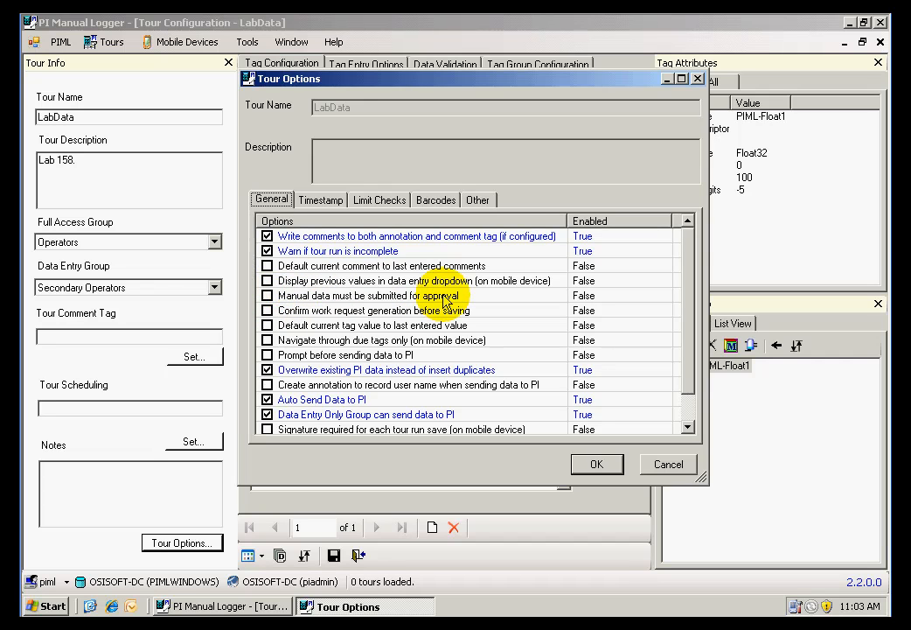
pyautogui.click(268, 295)
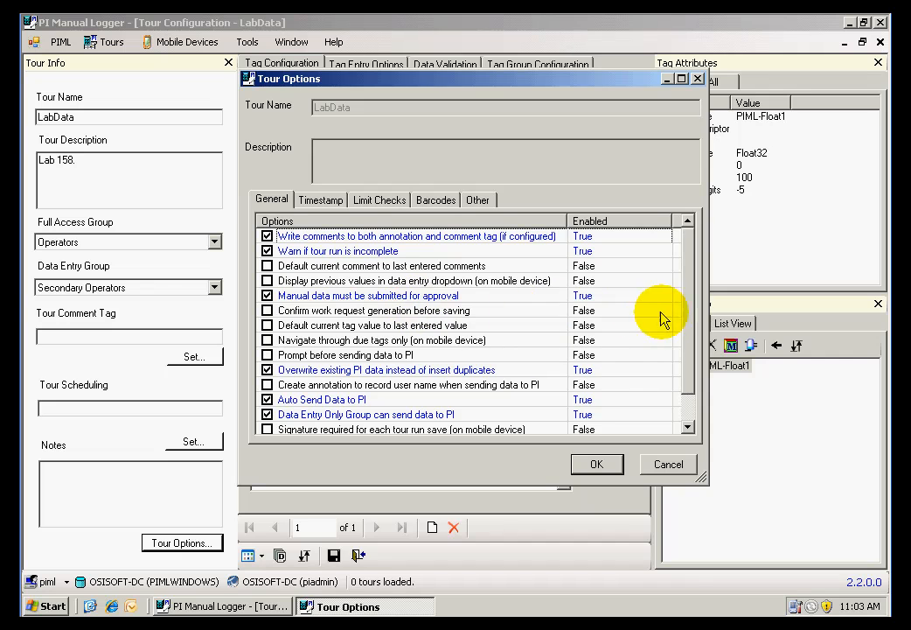
pyautogui.moveTo(692, 321); pyautogui.dragTo(692, 339)
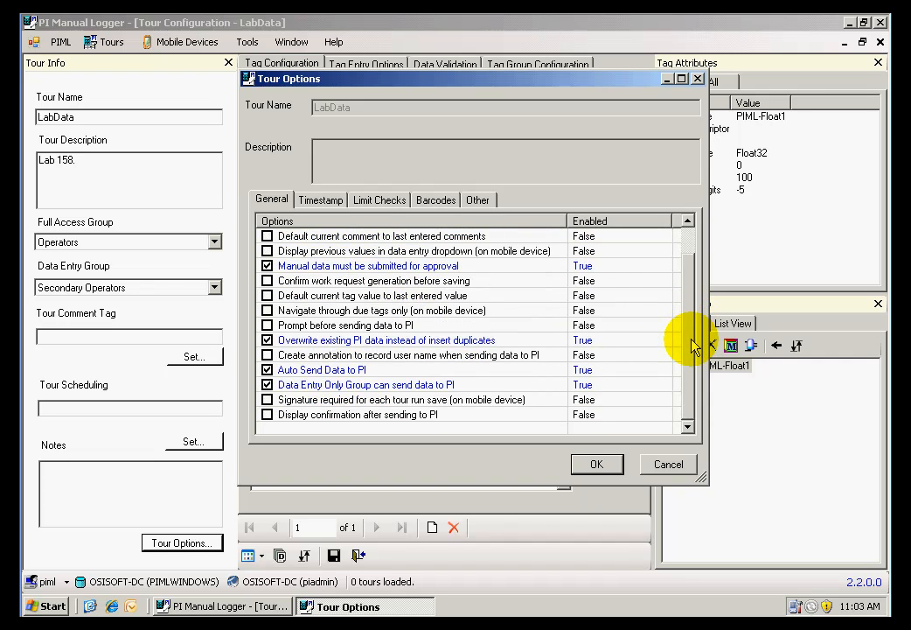
pyautogui.click(267, 385)
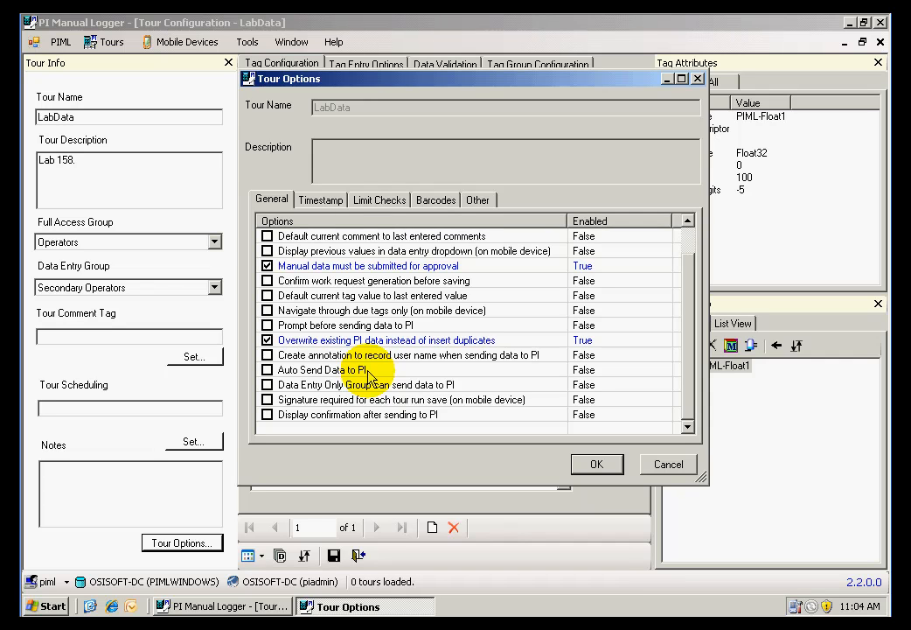
pyautogui.click(600, 464)
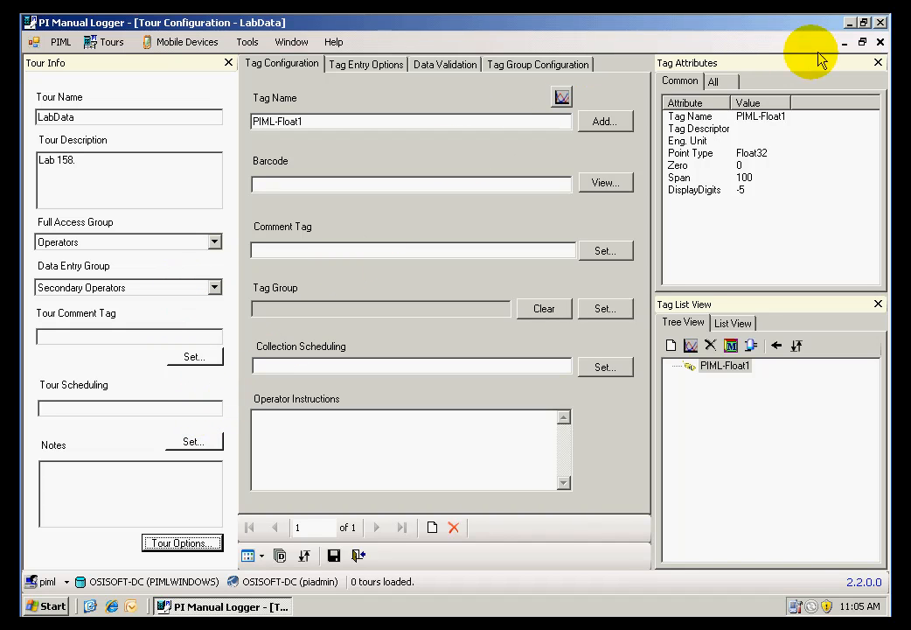
# Step: Save the configuration changes to the LabData tour and exit PI Manual Logger
pyautogui.click(880, 42)
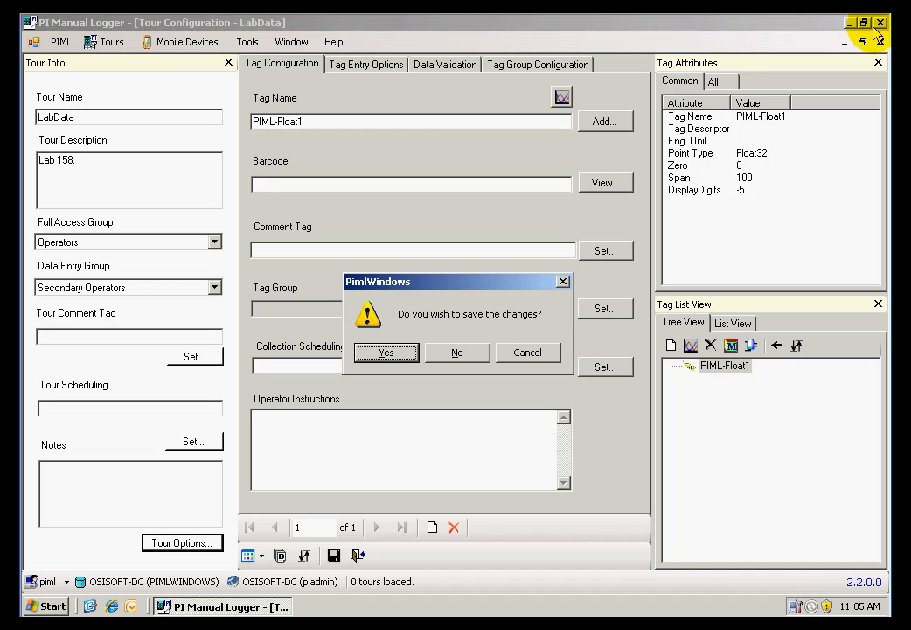
pyautogui.click(385, 353)
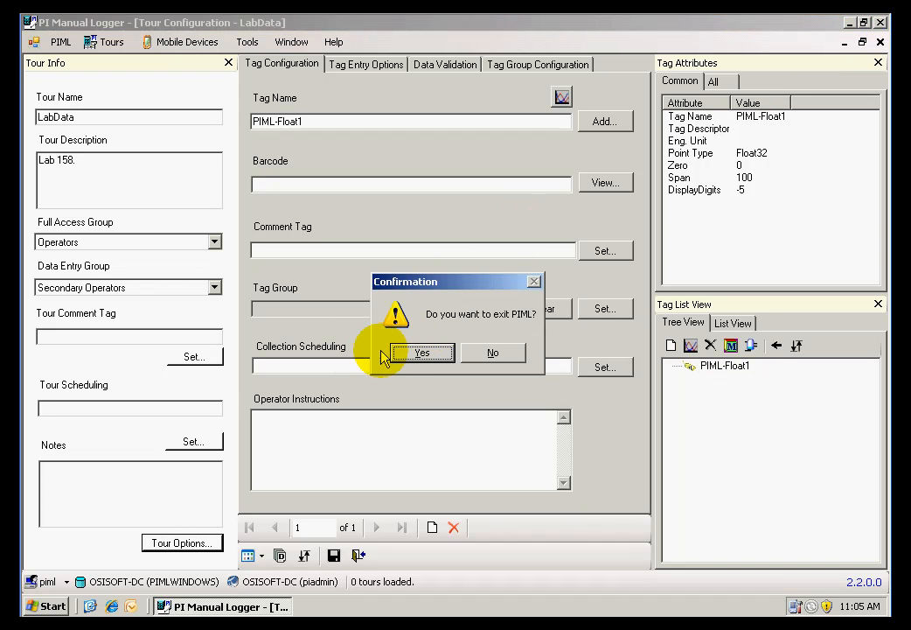
pyautogui.click(427, 355)
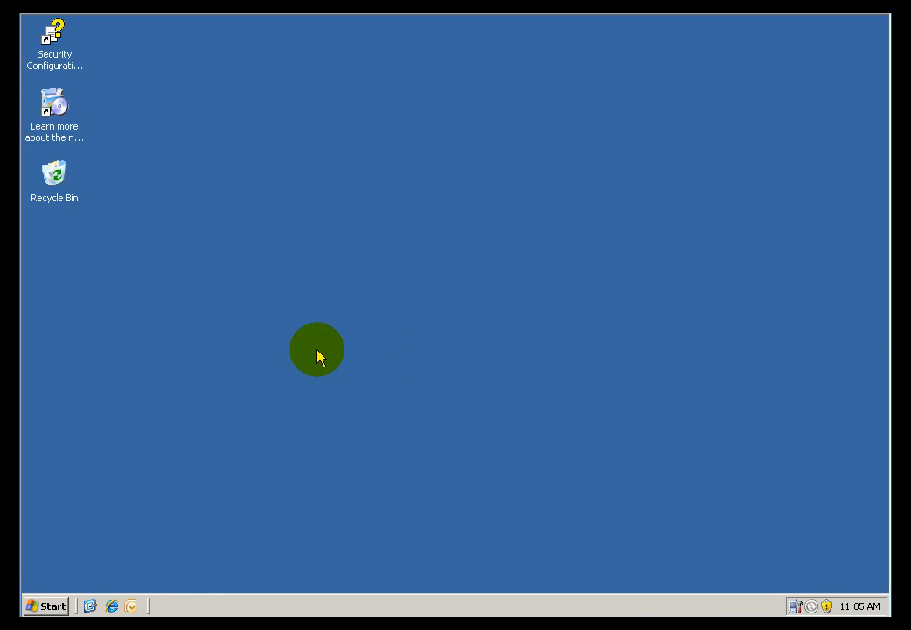
# Step: Launch PI Manual Logger and log in with the data-entry-only user's account name and password
pyautogui.click(52, 603)
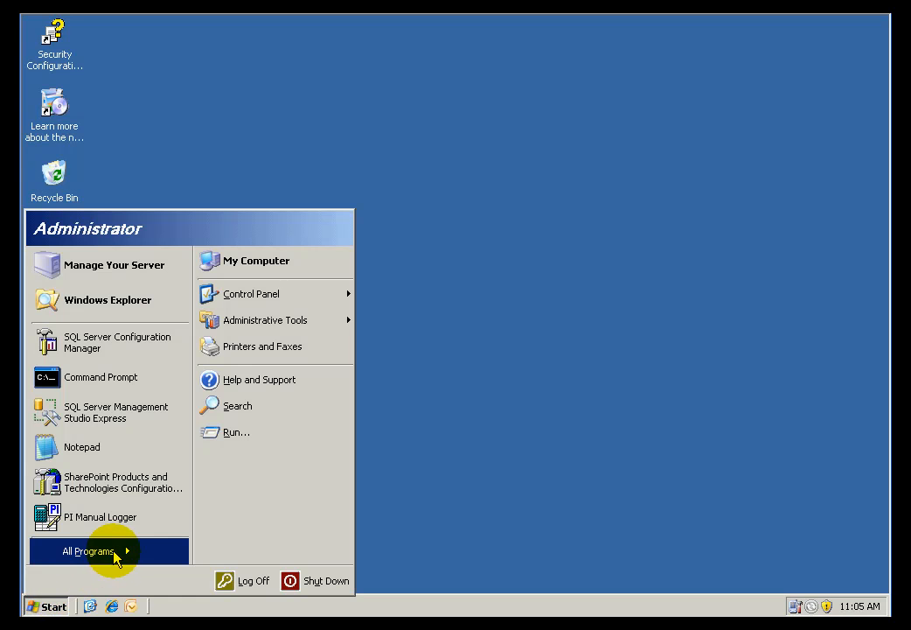
pyautogui.moveTo(115, 556)
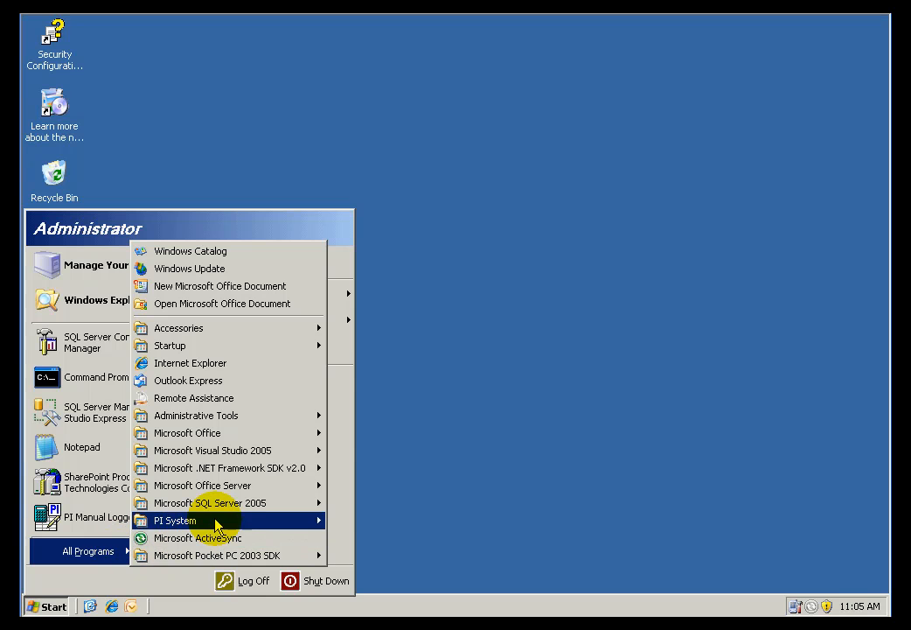
pyautogui.moveTo(213, 525)
pyautogui.moveTo(405, 525)
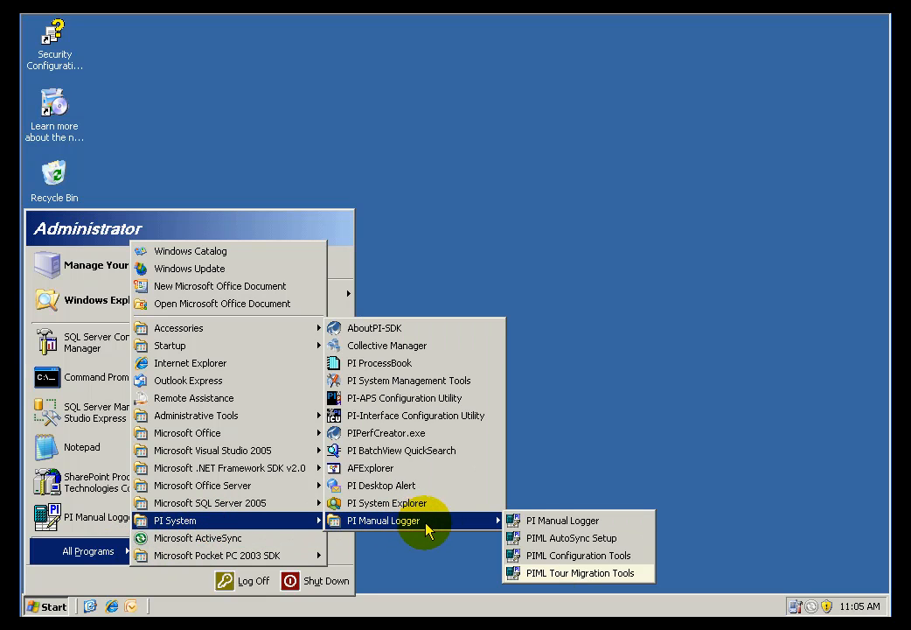
pyautogui.click(530, 525)
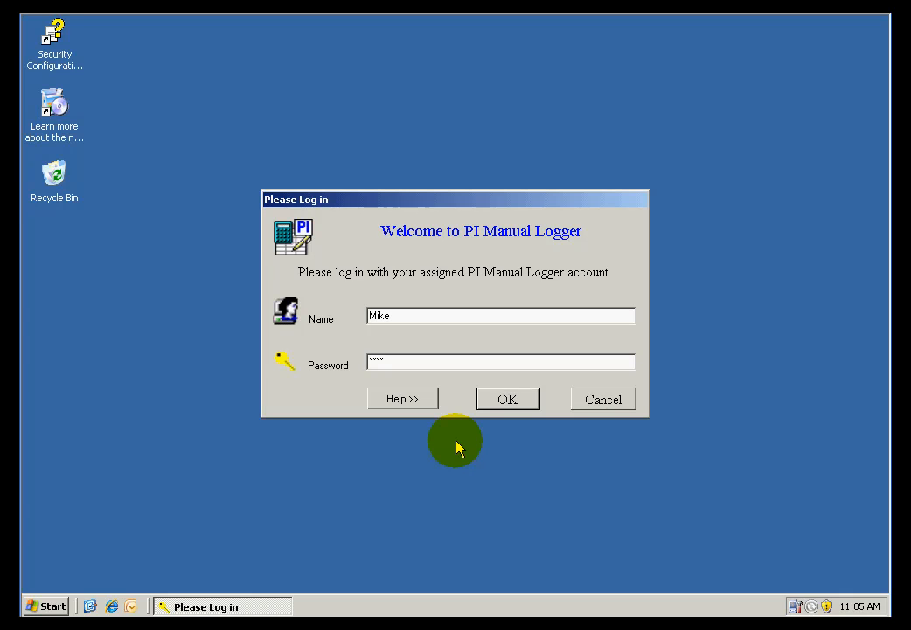
pyautogui.click(495, 399)
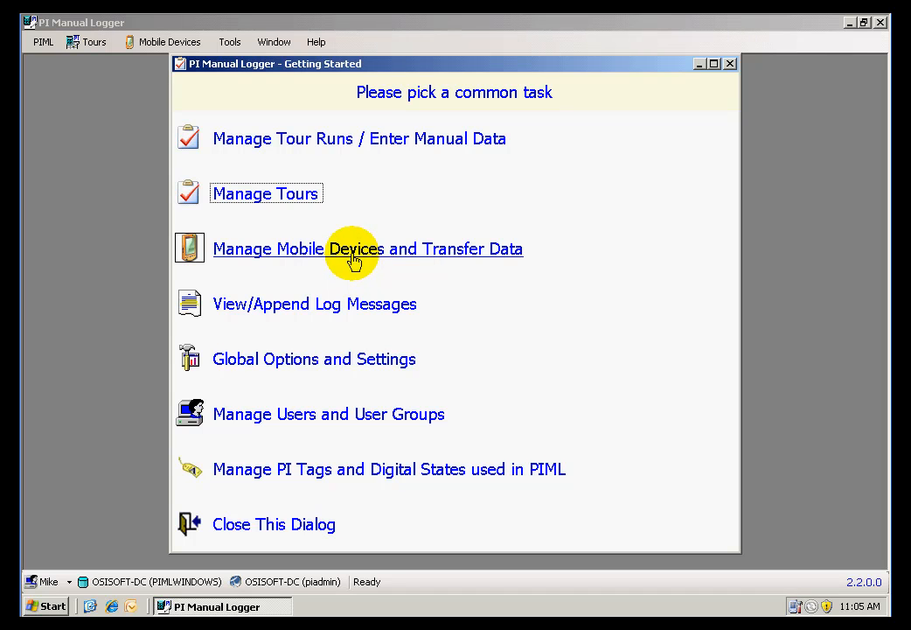
# Step: Create a new run of the LabData tour with the time stamp 6/9/2008 6:00:00 AM
pyautogui.click(308, 147)
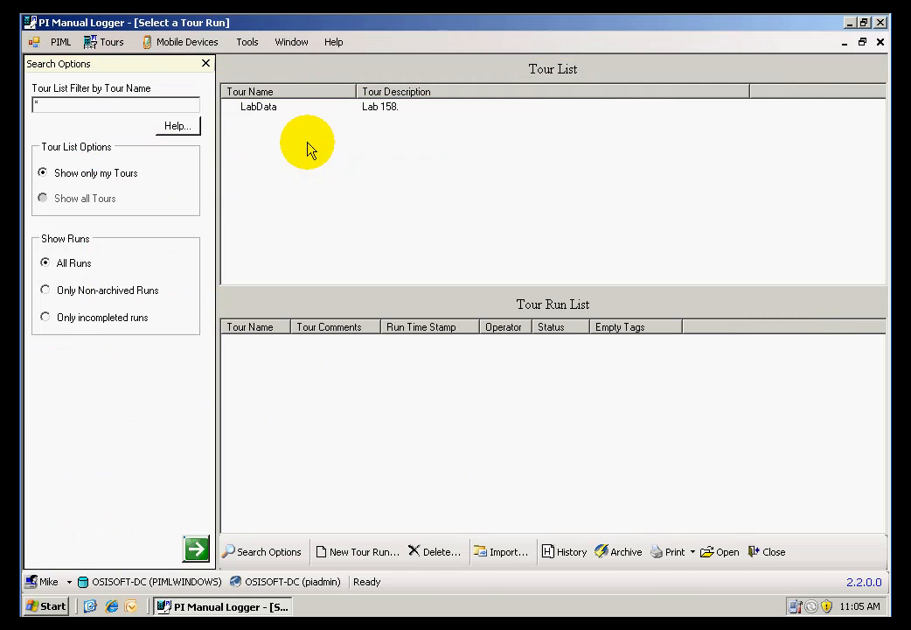
pyautogui.click(259, 109)
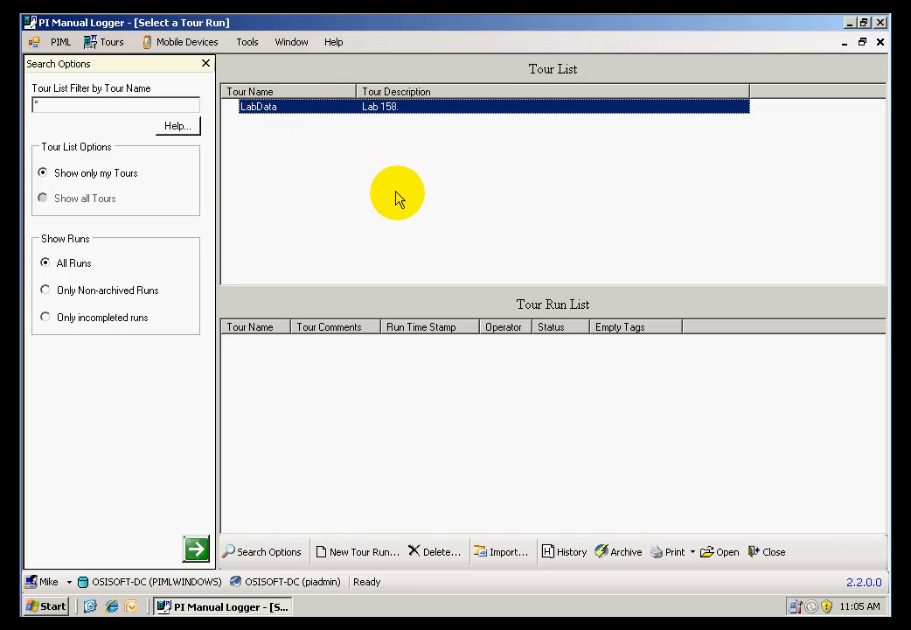
pyautogui.click(364, 562)
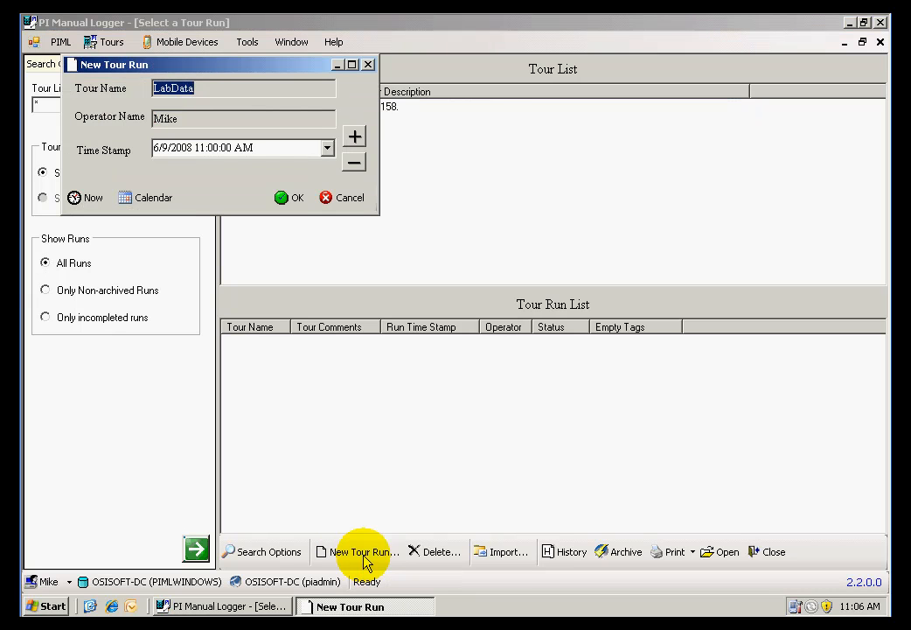
pyautogui.click(354, 166)
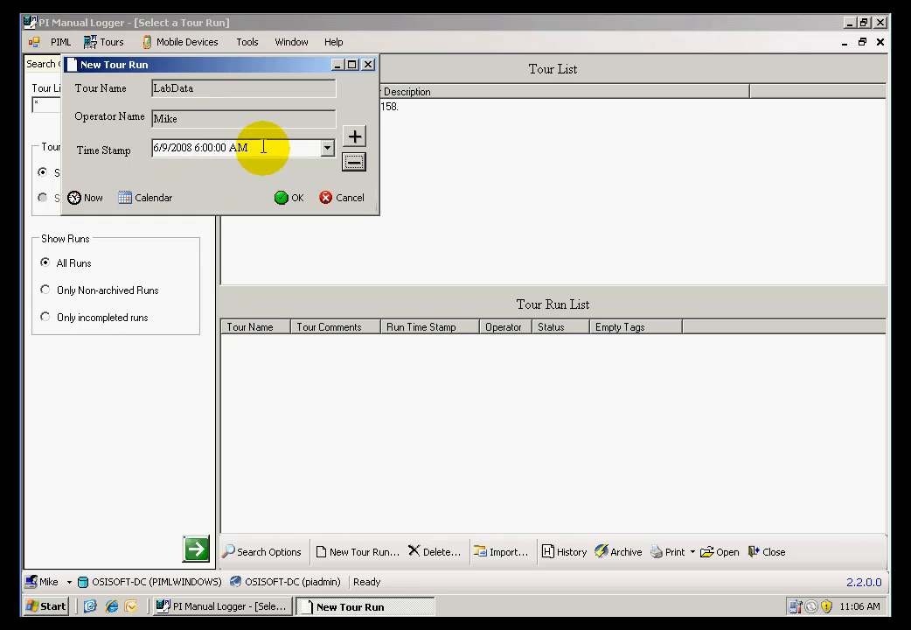
pyautogui.click(292, 200)
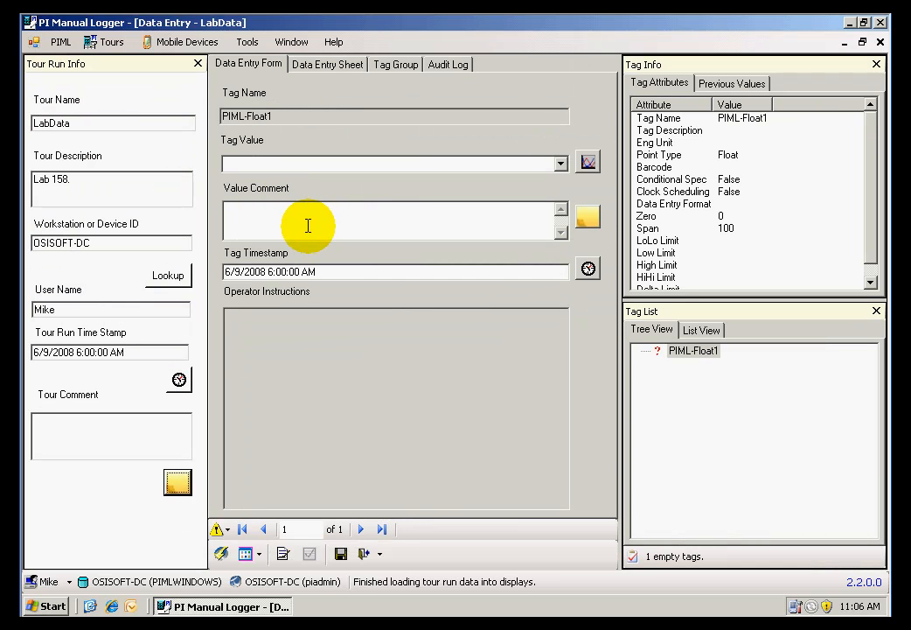
# Step: Enter 50 as the tag value of PIML-Float1 and submit the run for approval
pyautogui.click(273, 164)
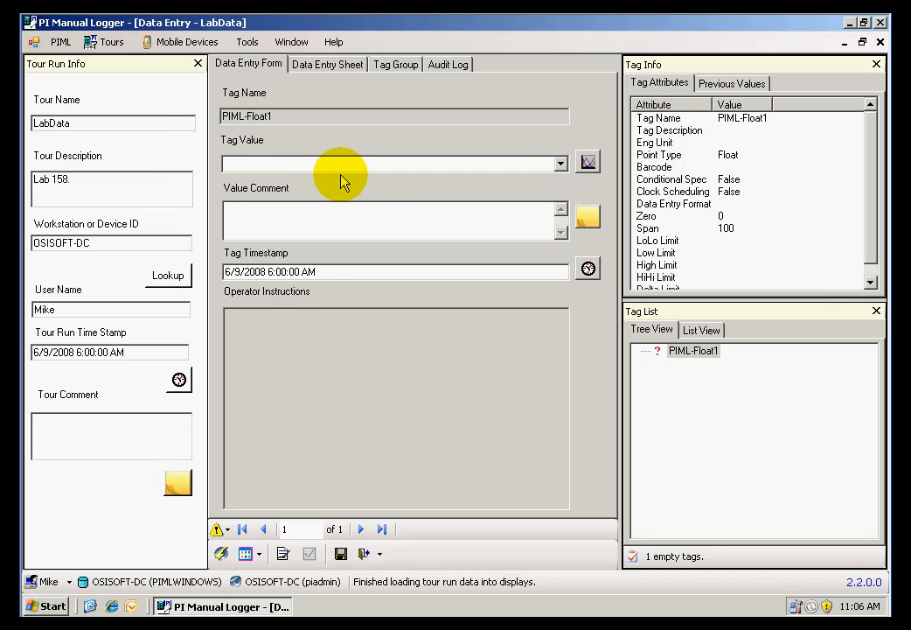
pyautogui.write('50')
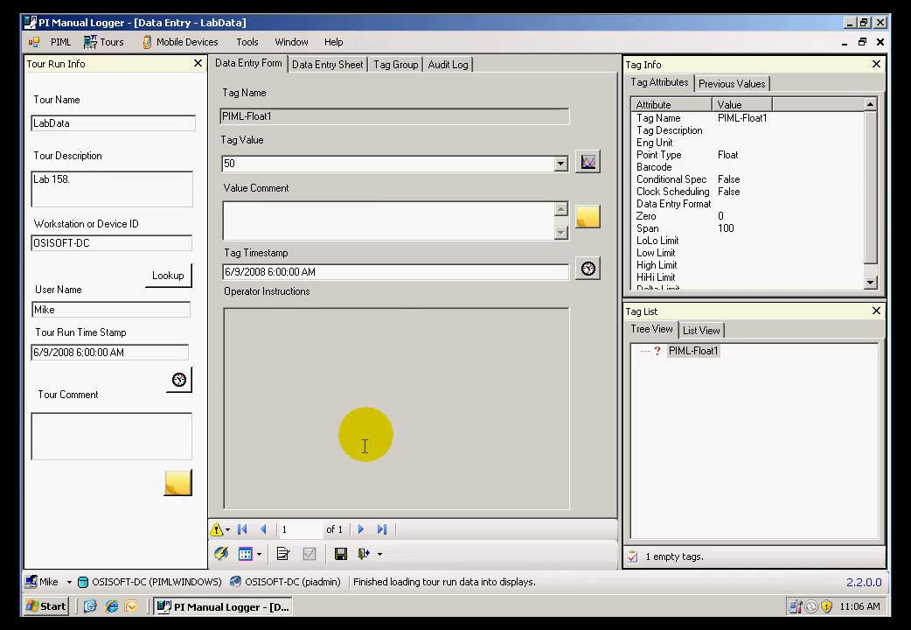
pyautogui.click(281, 555)
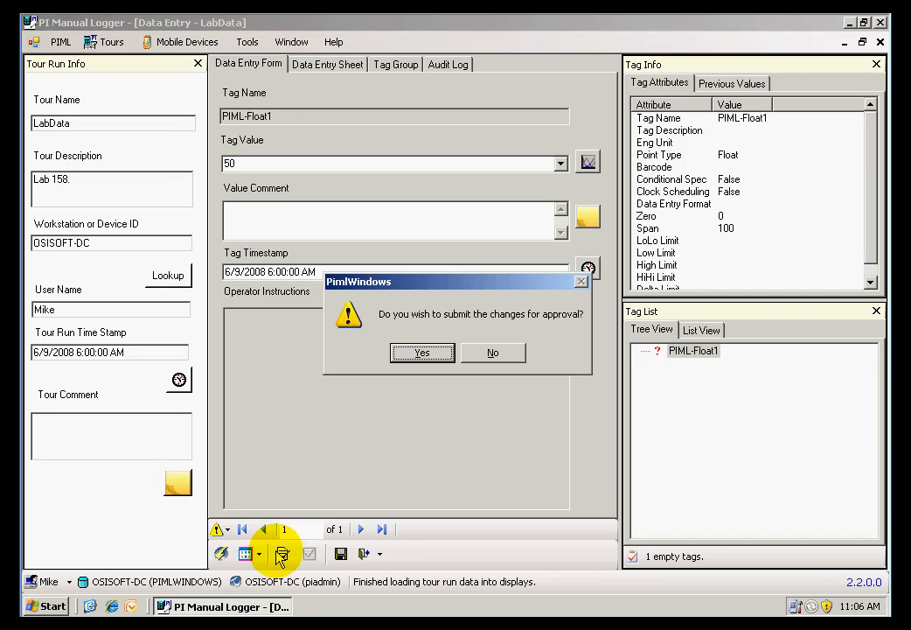
pyautogui.click(428, 354)
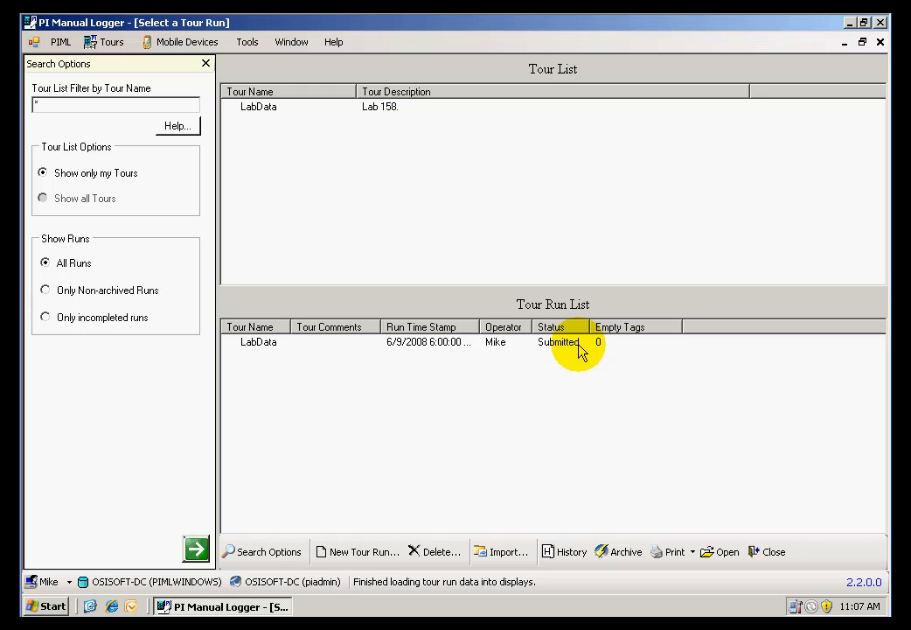
# Step: Try to open the submitted LabData run for review with the data-entry-only account
pyautogui.click(448, 350)
pyautogui.doubleClick(448, 350)
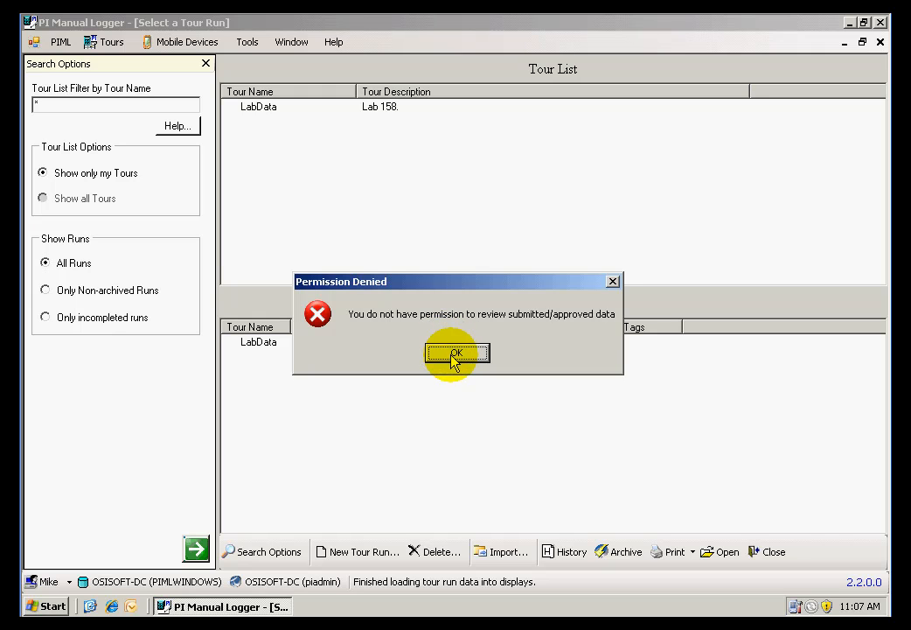
pyautogui.moveTo(456, 284); pyautogui.dragTo(459, 178)
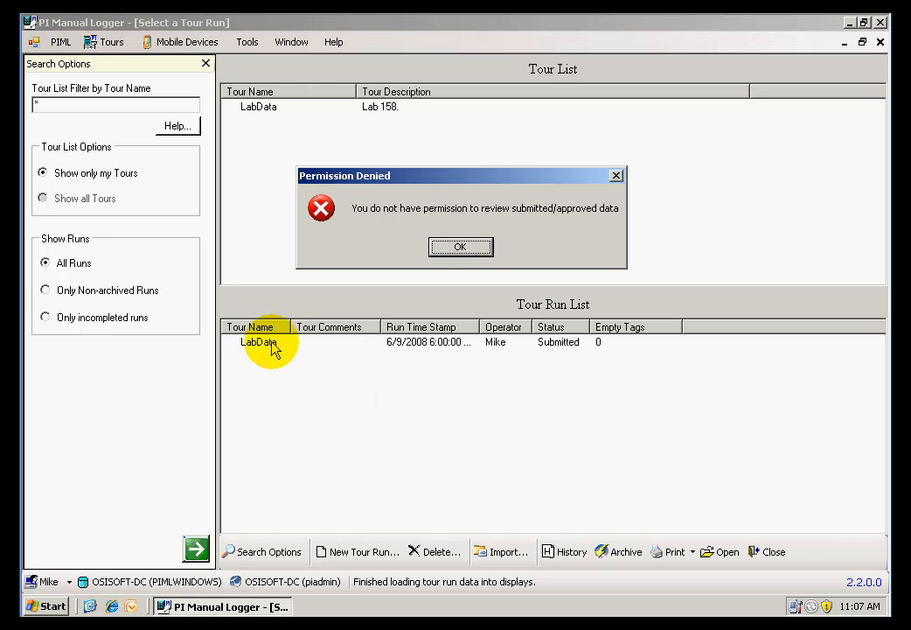
pyautogui.click(473, 251)
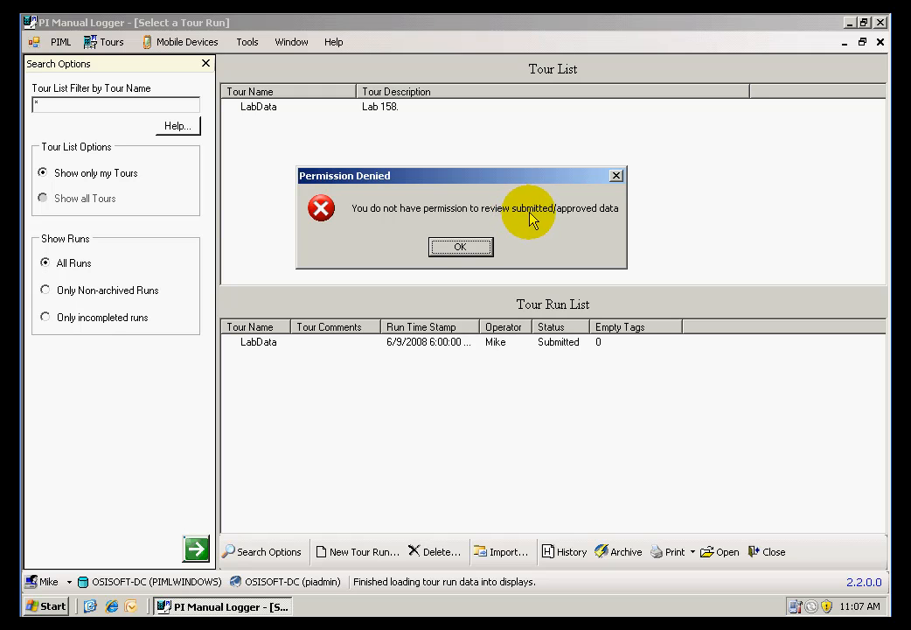
pyautogui.click(461, 248)
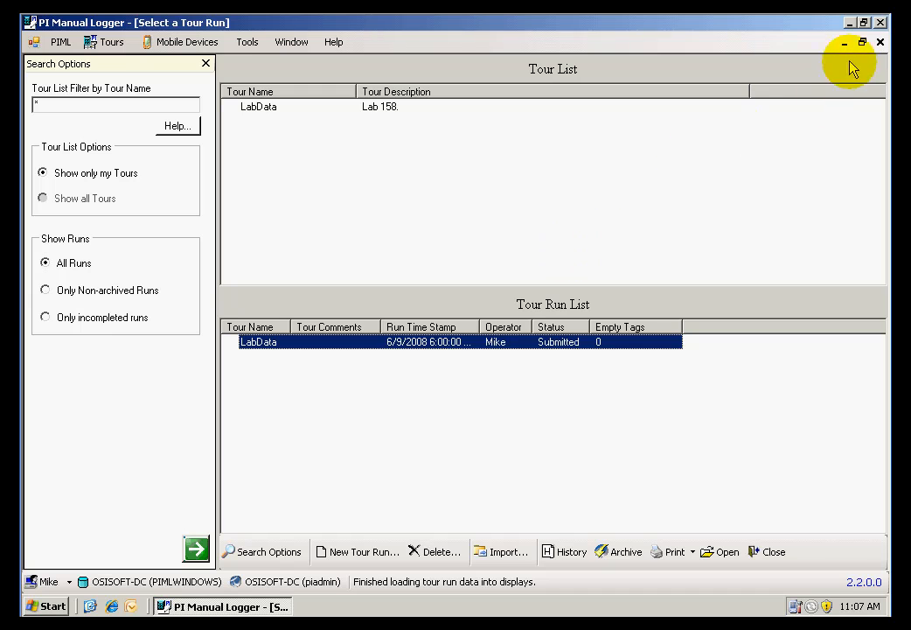
# Step: Restart PI Manual Logger and log in with the full-access user's account name and password
pyautogui.click(880, 21)
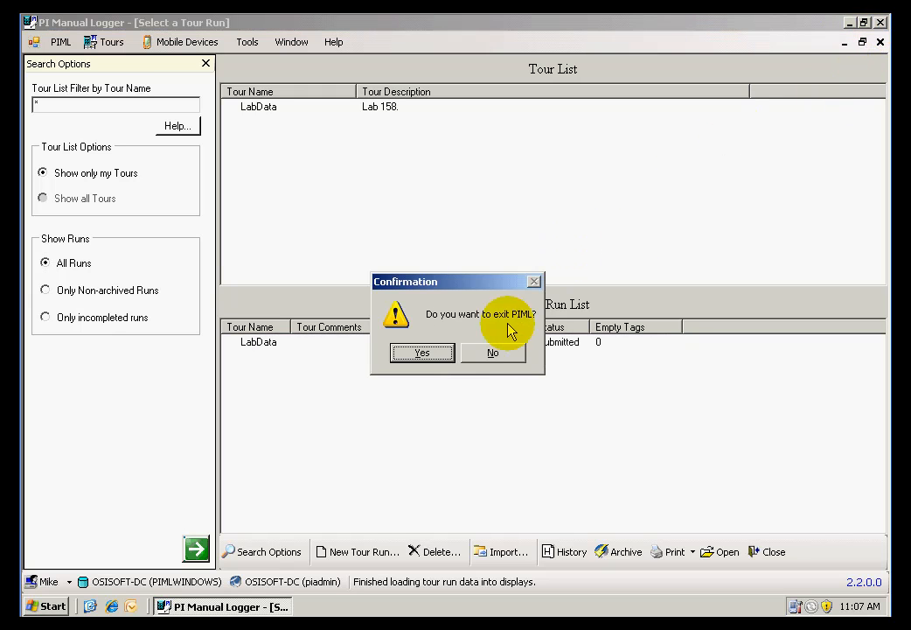
pyautogui.click(415, 354)
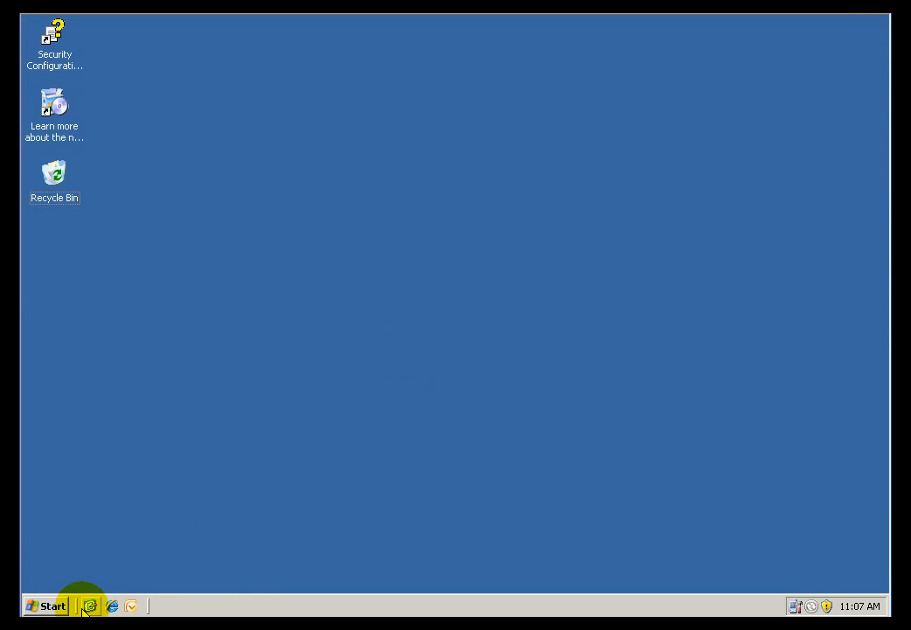
pyautogui.click(49, 606)
pyautogui.moveTo(107, 558)
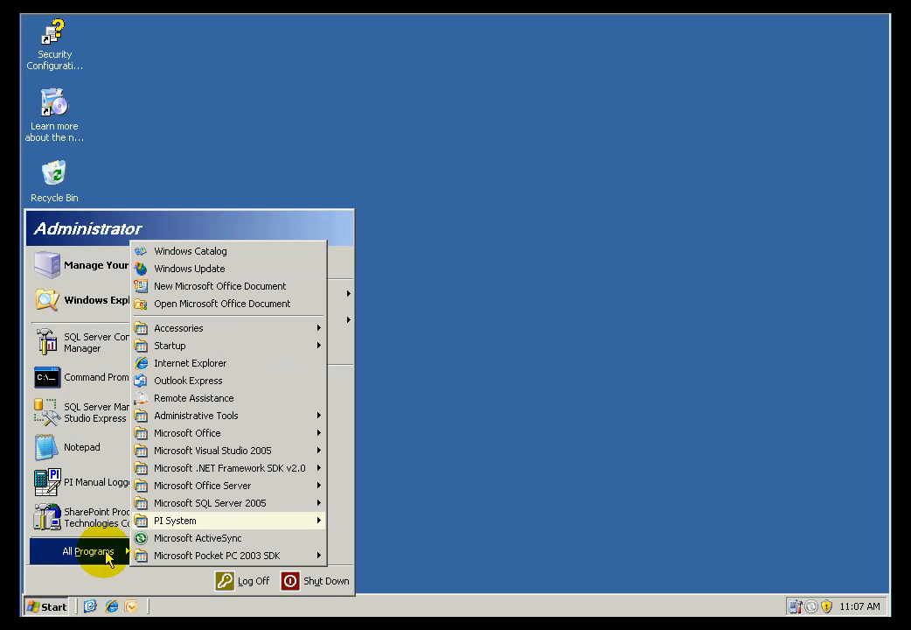
pyautogui.moveTo(212, 523)
pyautogui.moveTo(384, 525)
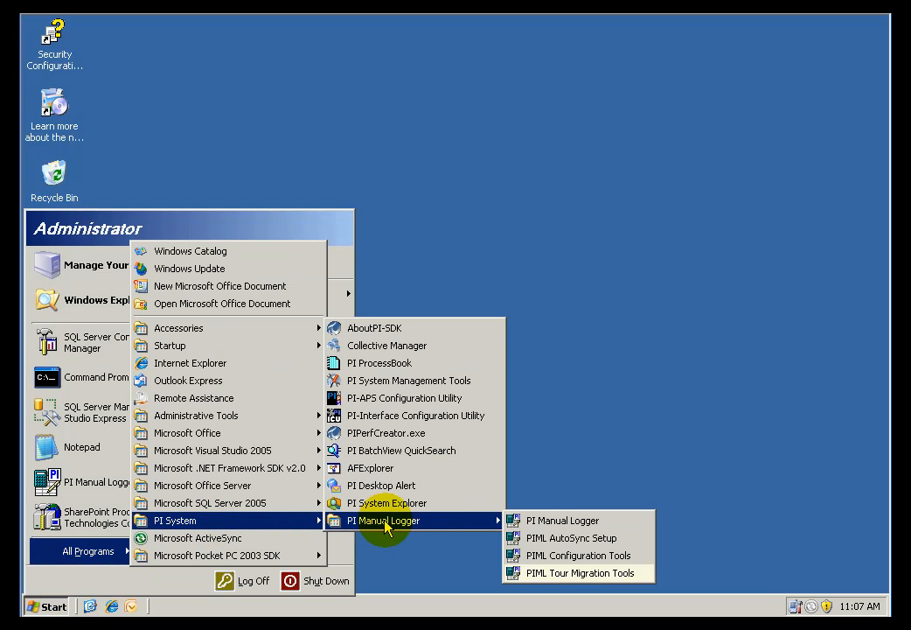
pyautogui.click(533, 522)
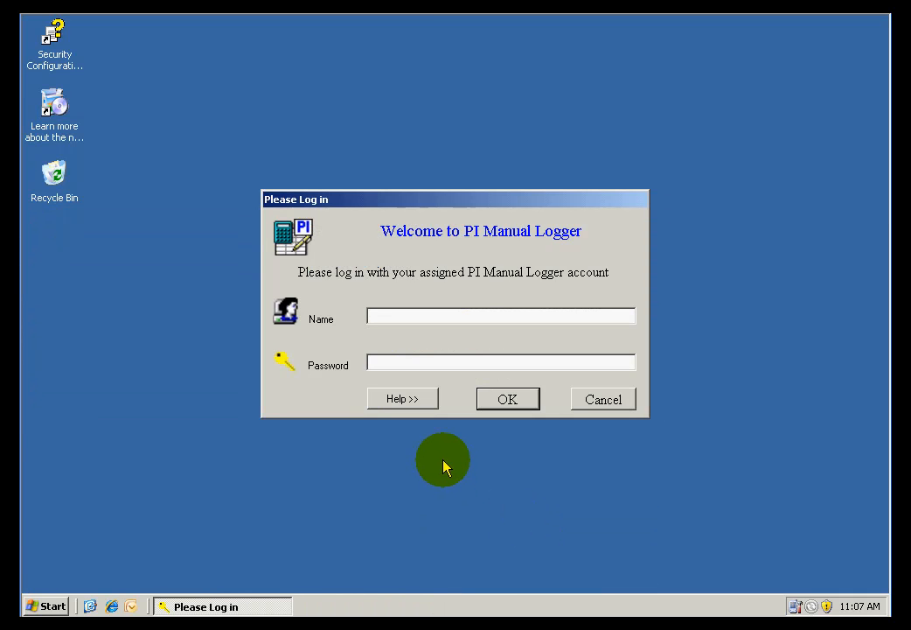
pyautogui.write('***')
pyautogui.click(500, 399)
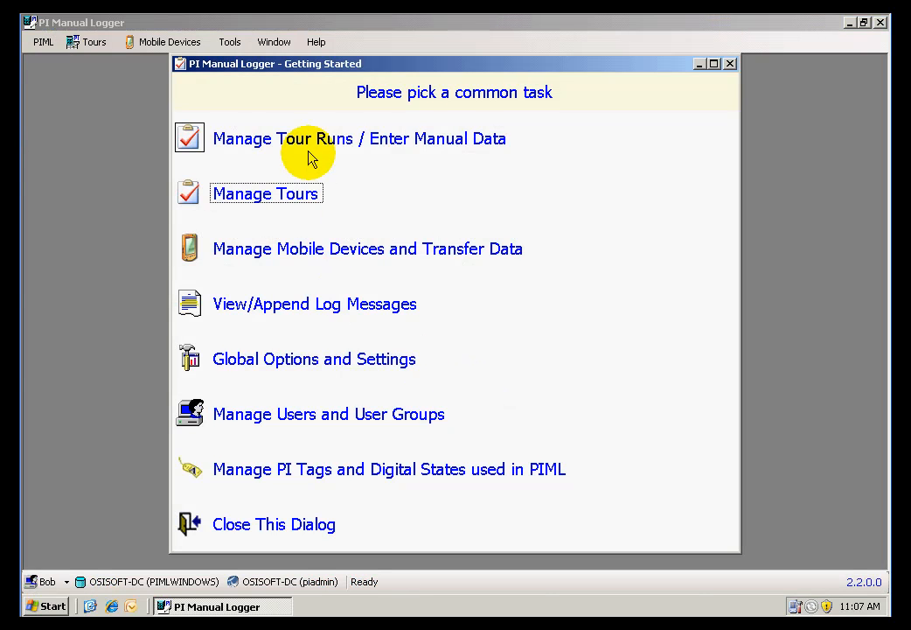
# Step: Open the submitted LabData run from 6/9/2008 6:00:00 AM and approve its data
pyautogui.click(308, 154)
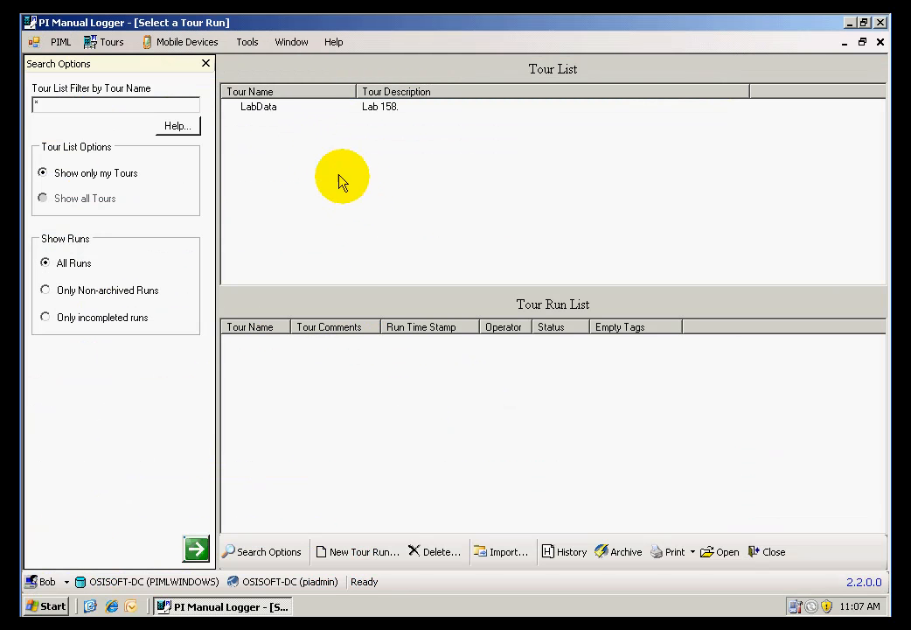
pyautogui.click(268, 109)
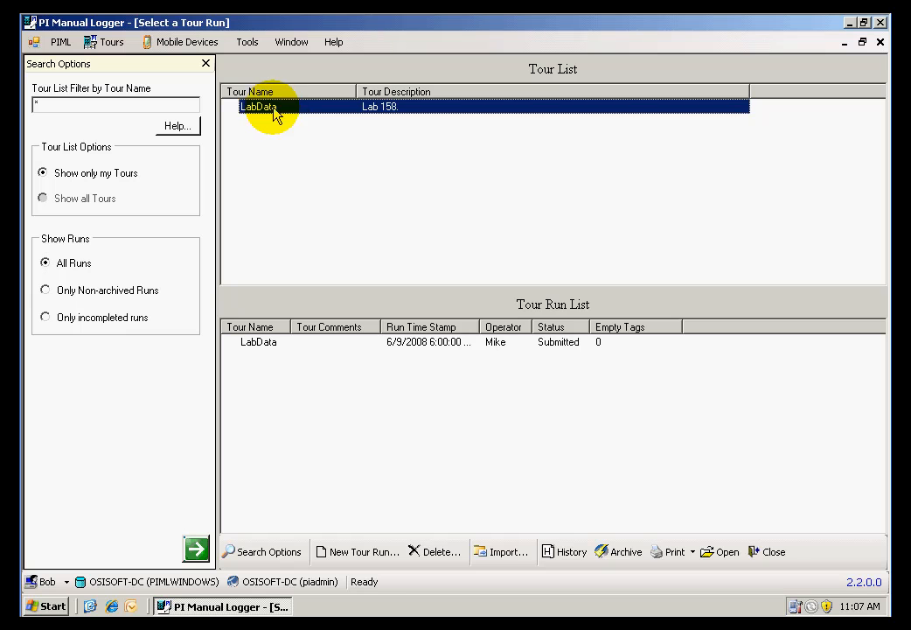
pyautogui.click(274, 349)
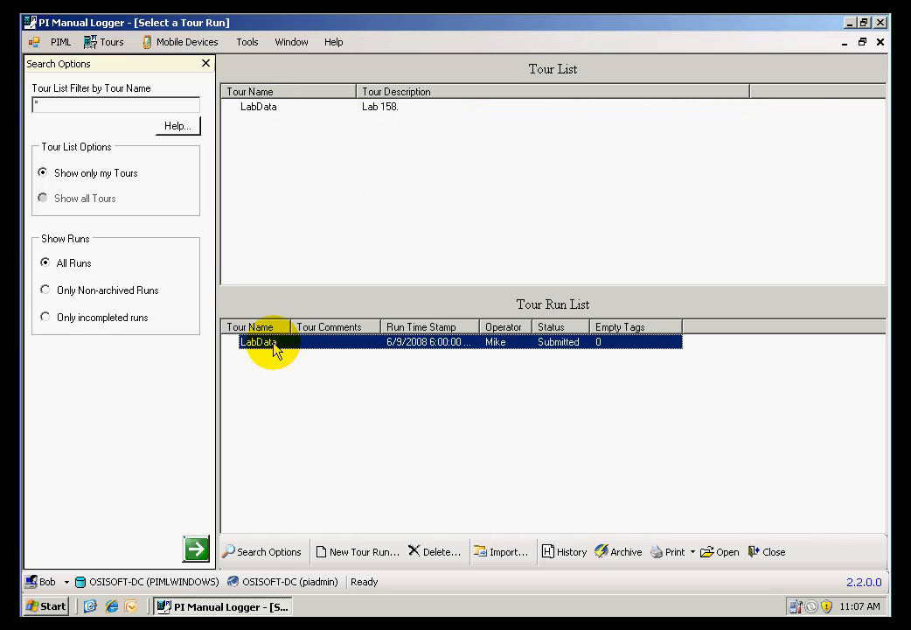
pyautogui.doubleClick(275, 346)
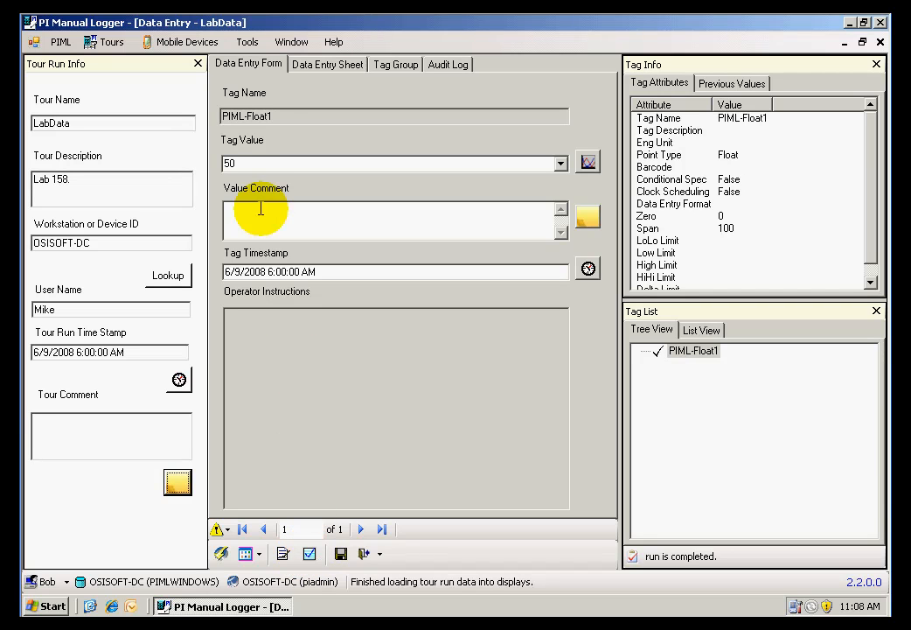
pyautogui.click(311, 559)
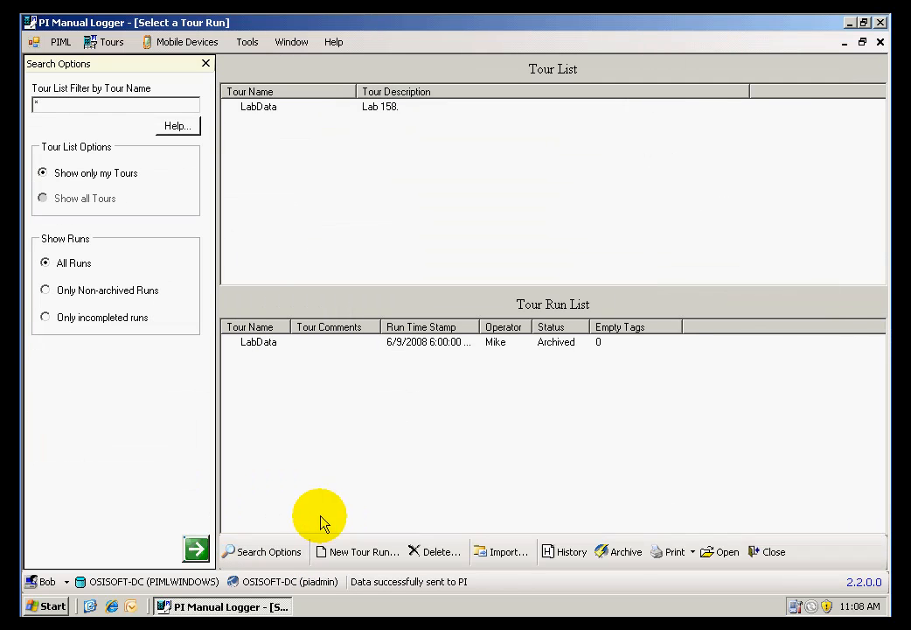